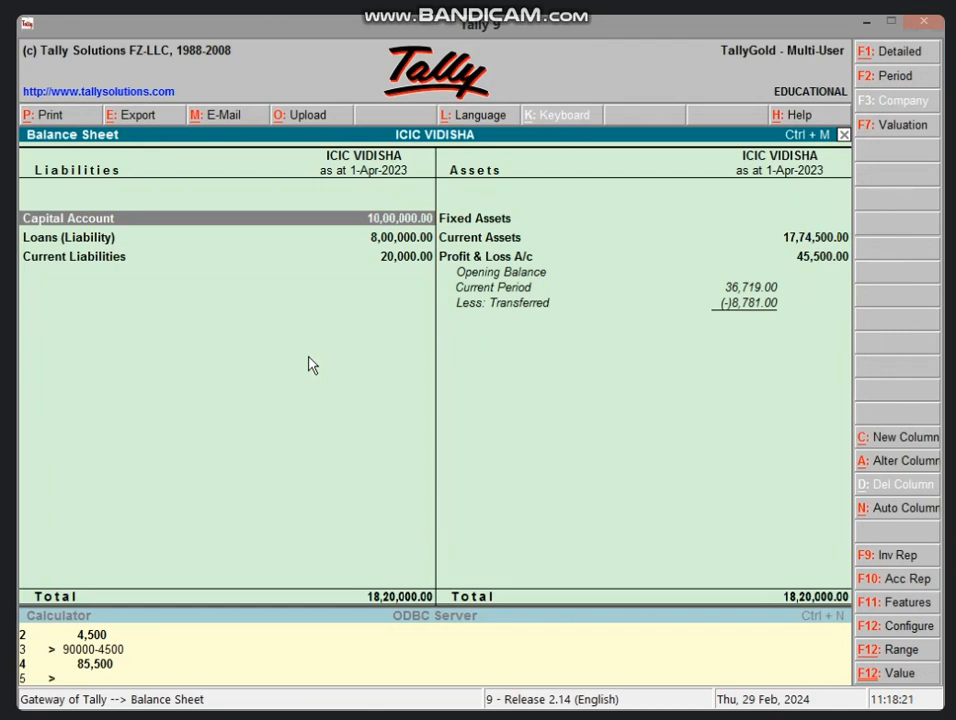
# Review the detailed Balance Sheet and the Profit & Loss A/c of the company
pyautogui.hotkey('alt', 'F1')
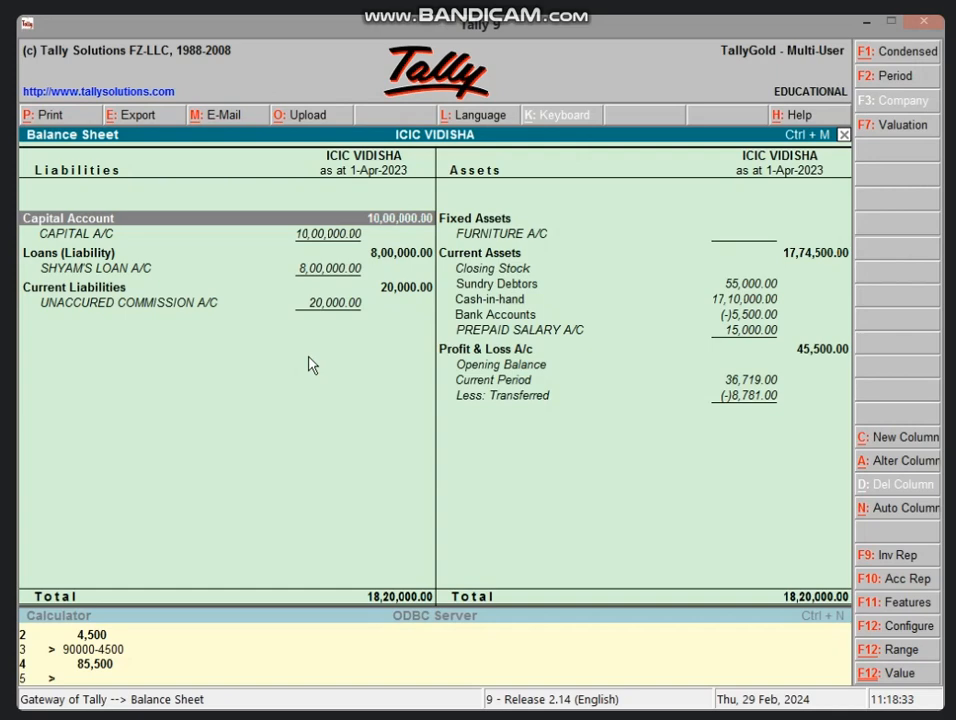
pyautogui.press('Escape')
pyautogui.press('p')
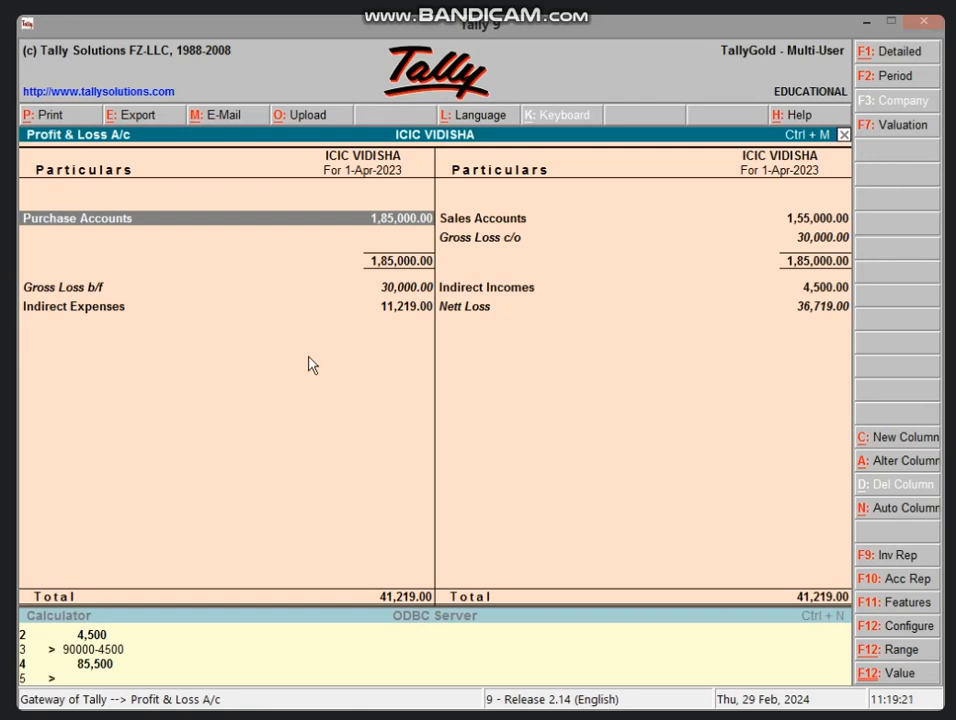
pyautogui.press('Escape')
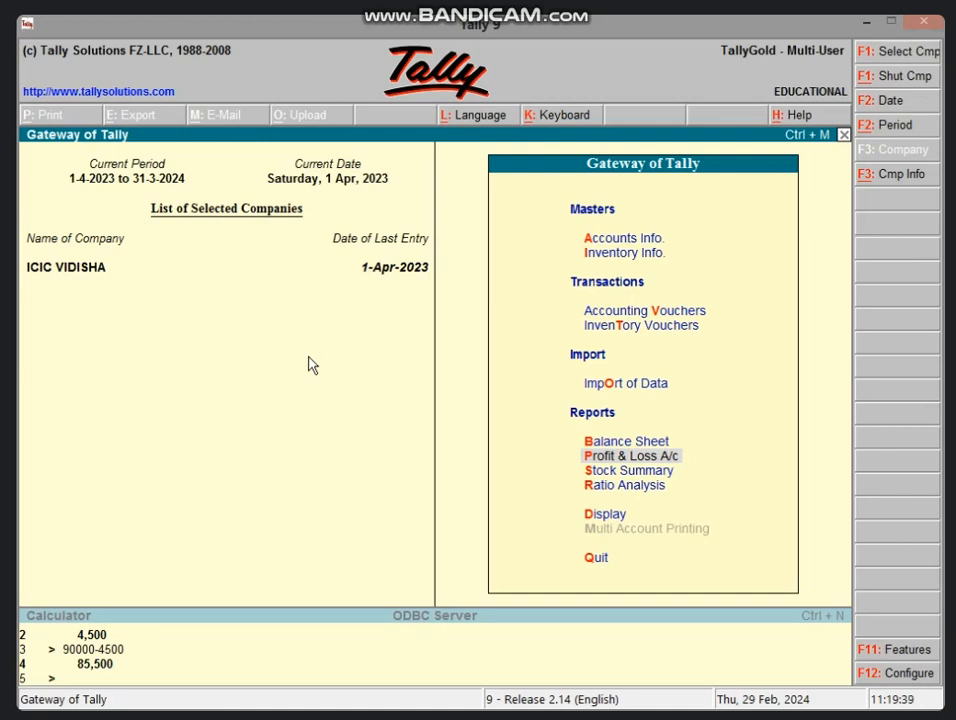
# Start a journal voucher that debits the sundry debtor's account, not the loan account, with 25,000
pyautogui.press('v')
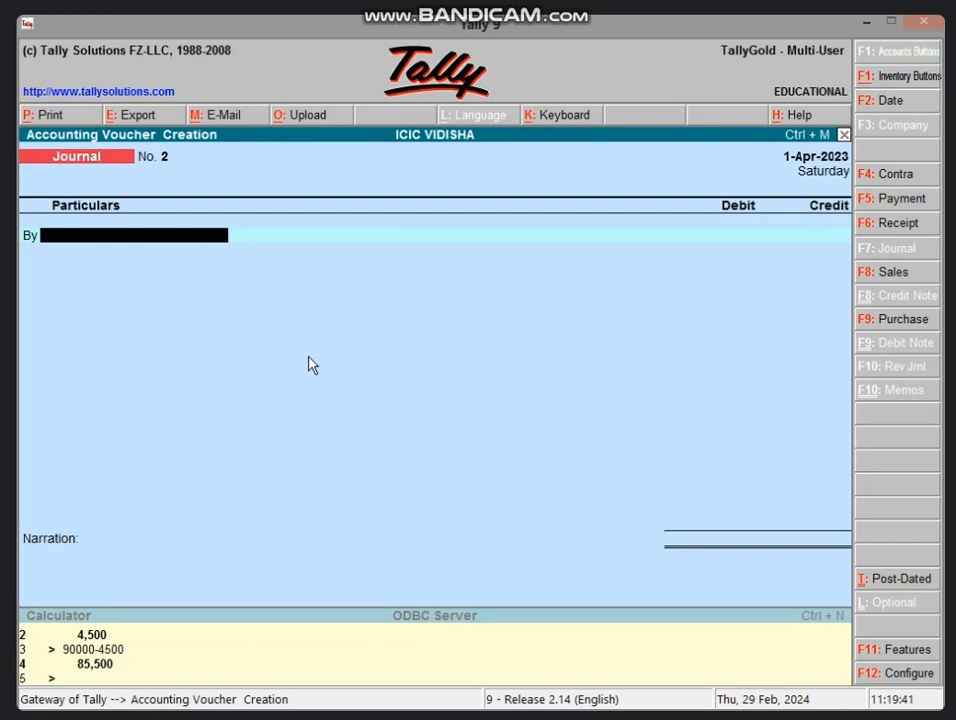
pyautogui.write('SHY')
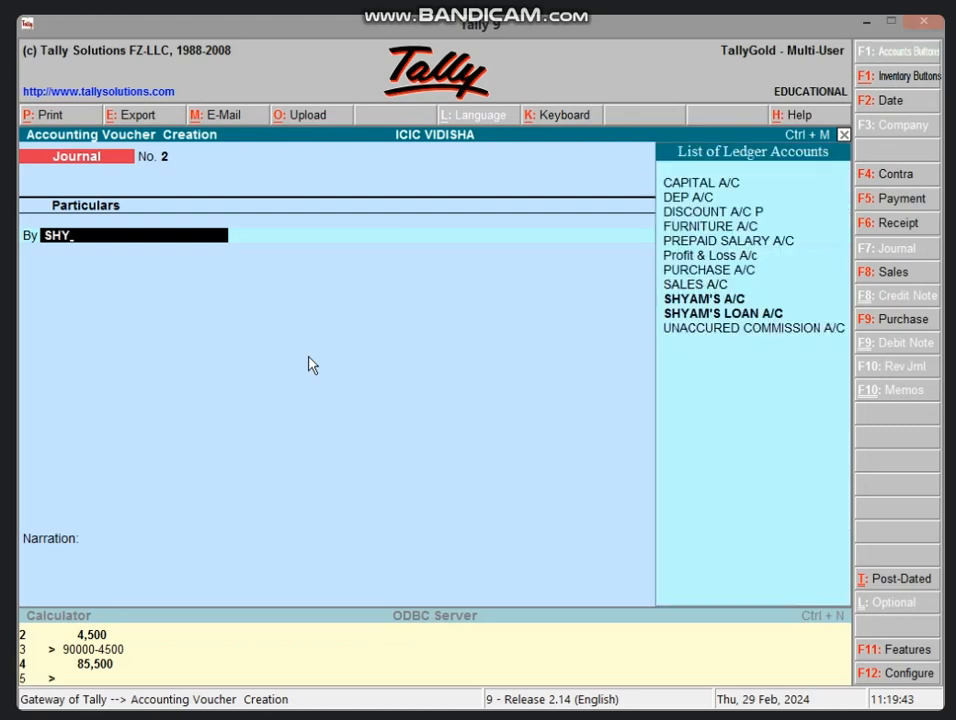
pyautogui.press('Return')
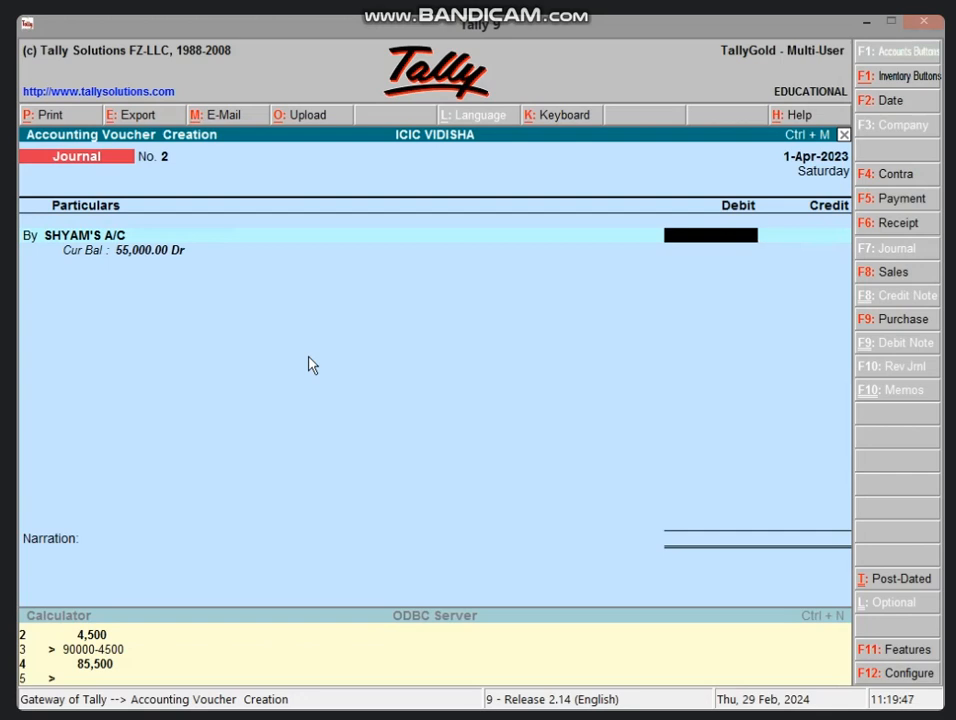
pyautogui.write('55')
pyautogui.press('BackSpace')
pyautogui.press('BackSpace')
pyautogui.write('25000')
pyautogui.press('Return')
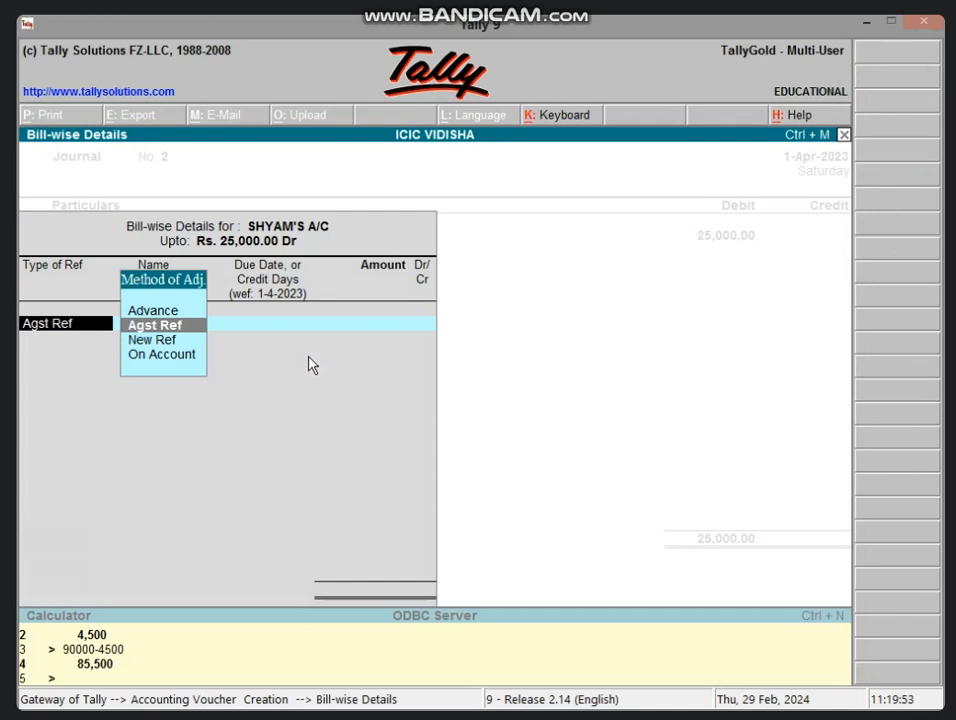
# Try the New Ref adjustment method for the 25,000 debit in the bill-wise details
pyautogui.press('Return')
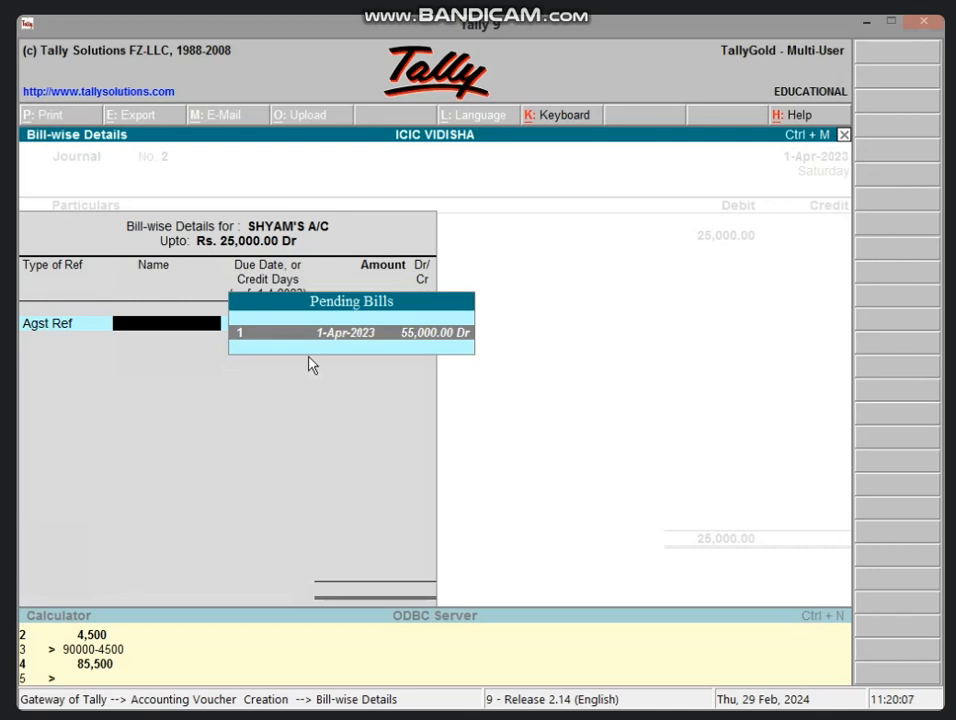
pyautogui.press('BackSpace')
pyautogui.press('Down')
pyautogui.press('Return')
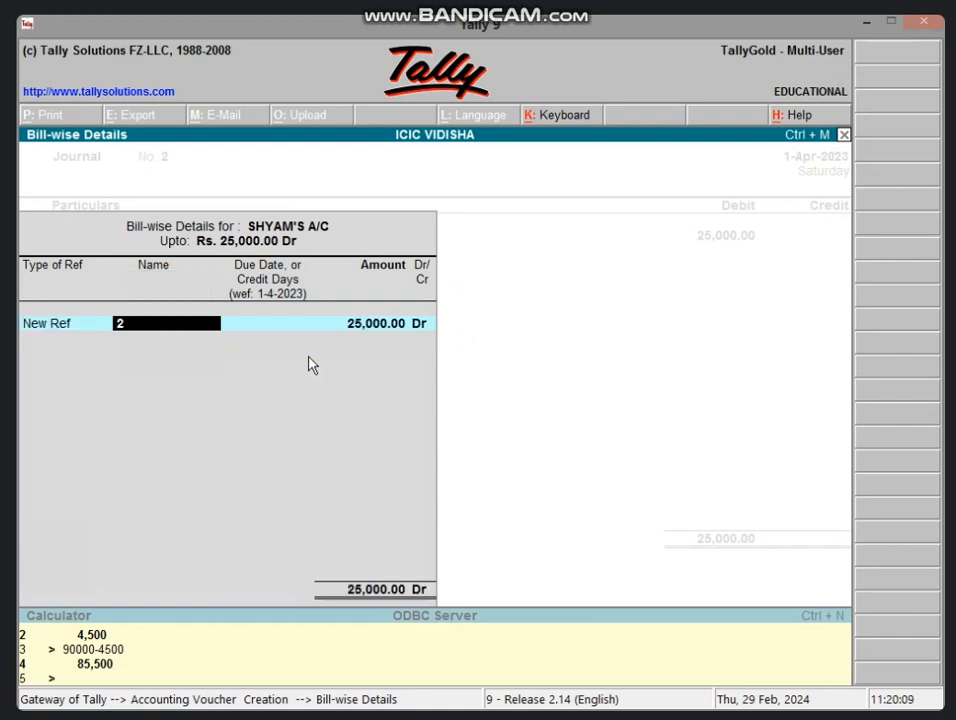
# Allocate the 25,000 debit as Agst Ref to pending bill 1 and complete the bill-wise details
pyautogui.press('BackSpace')
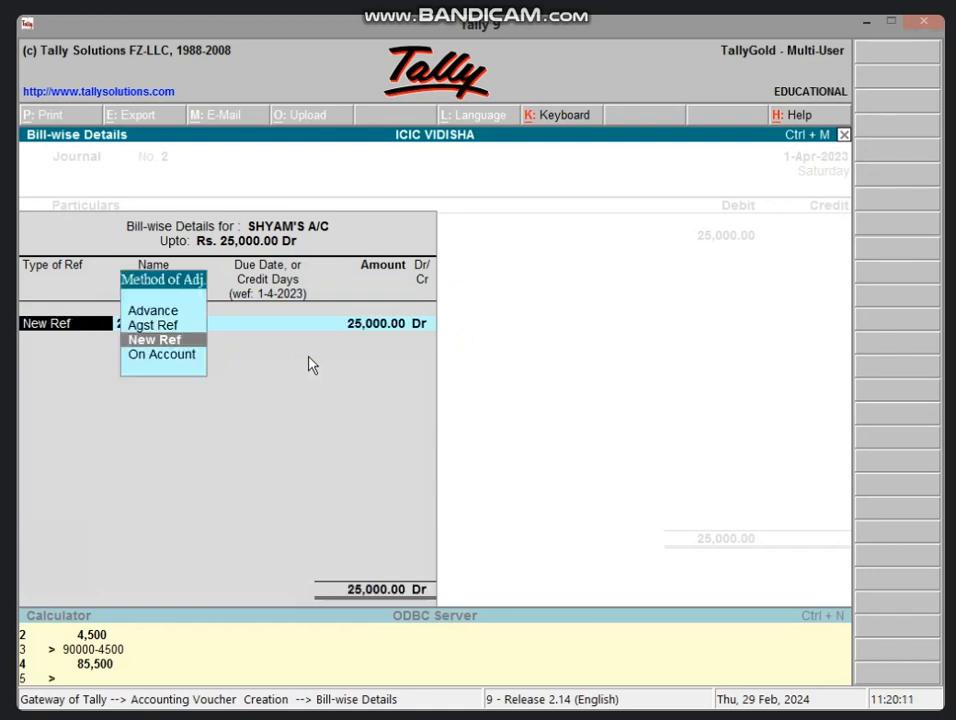
pyautogui.press('Up')
pyautogui.press('Return')
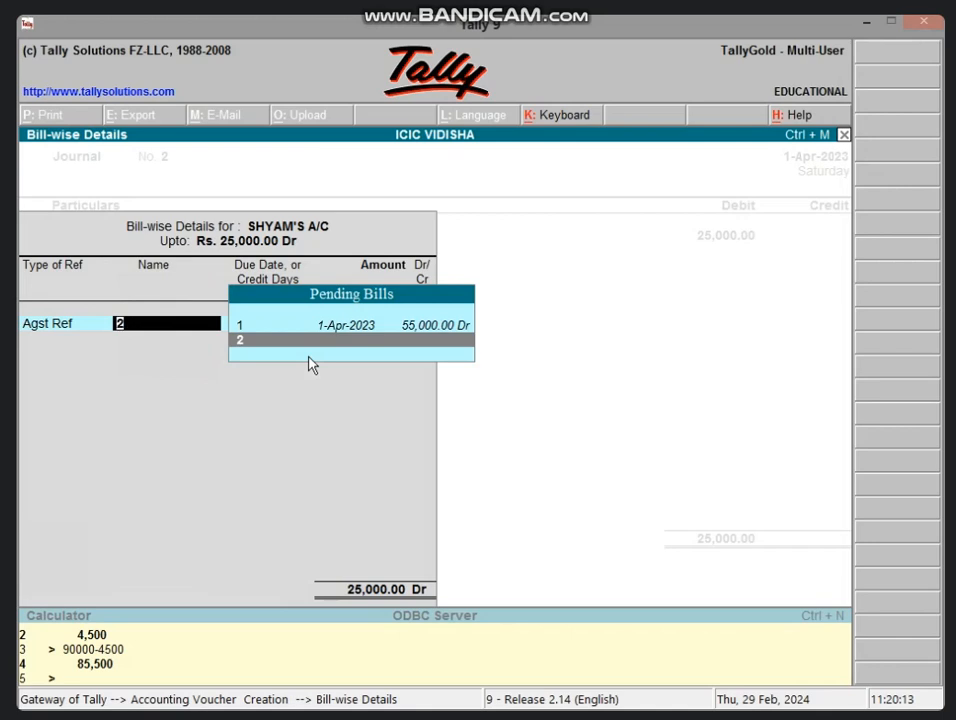
pyautogui.press('Up')
pyautogui.press('Return')
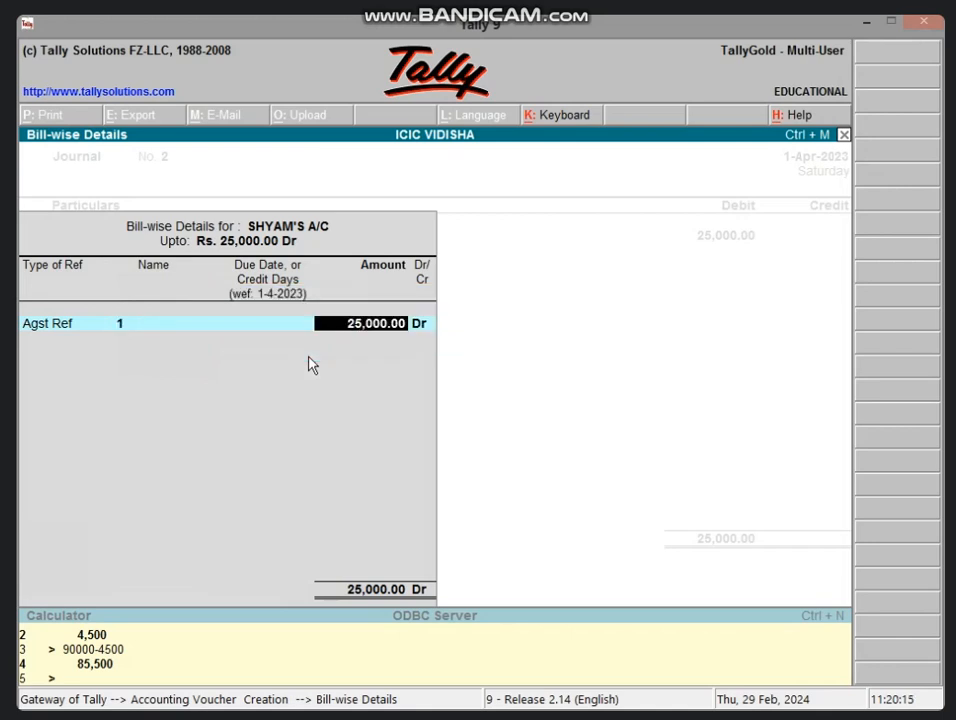
pyautogui.press('BackSpace')
pyautogui.press('BackSpace')
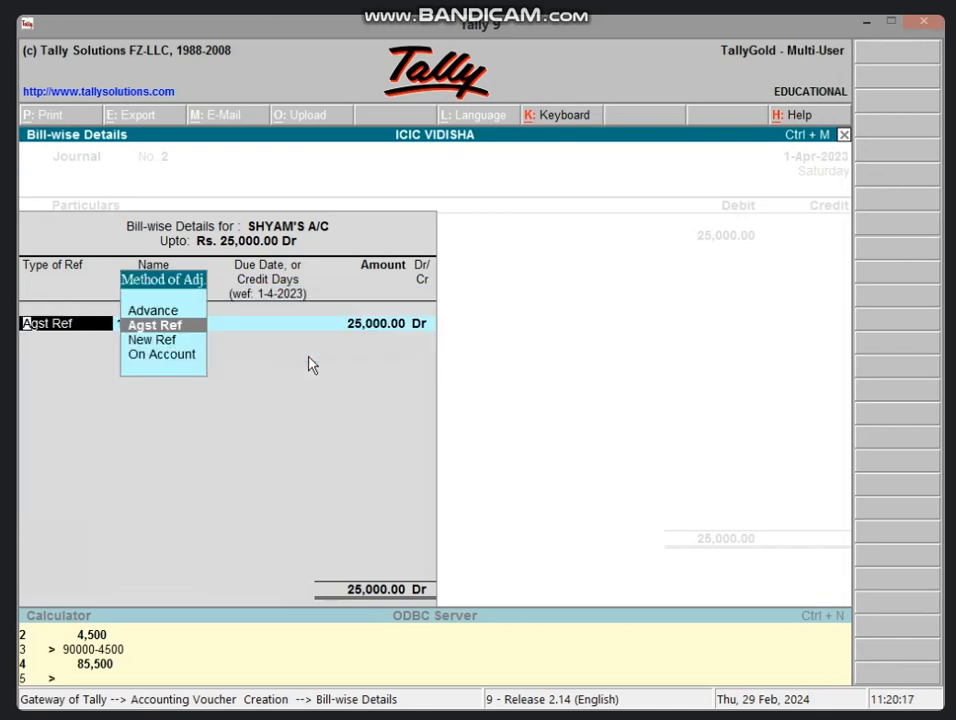
pyautogui.press('Return')
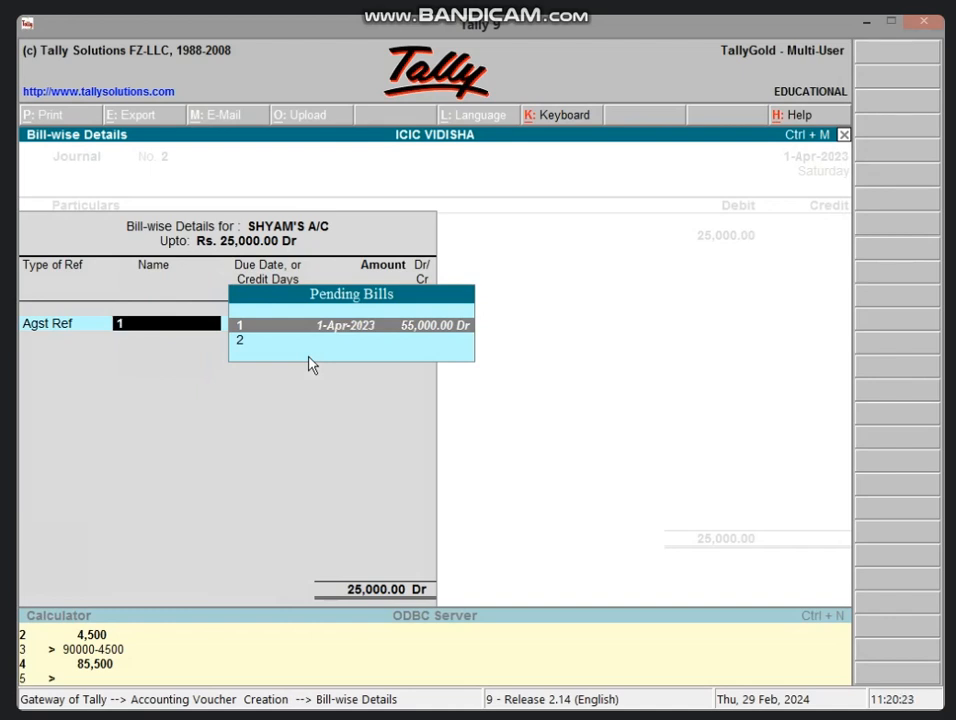
pyautogui.press('Return')
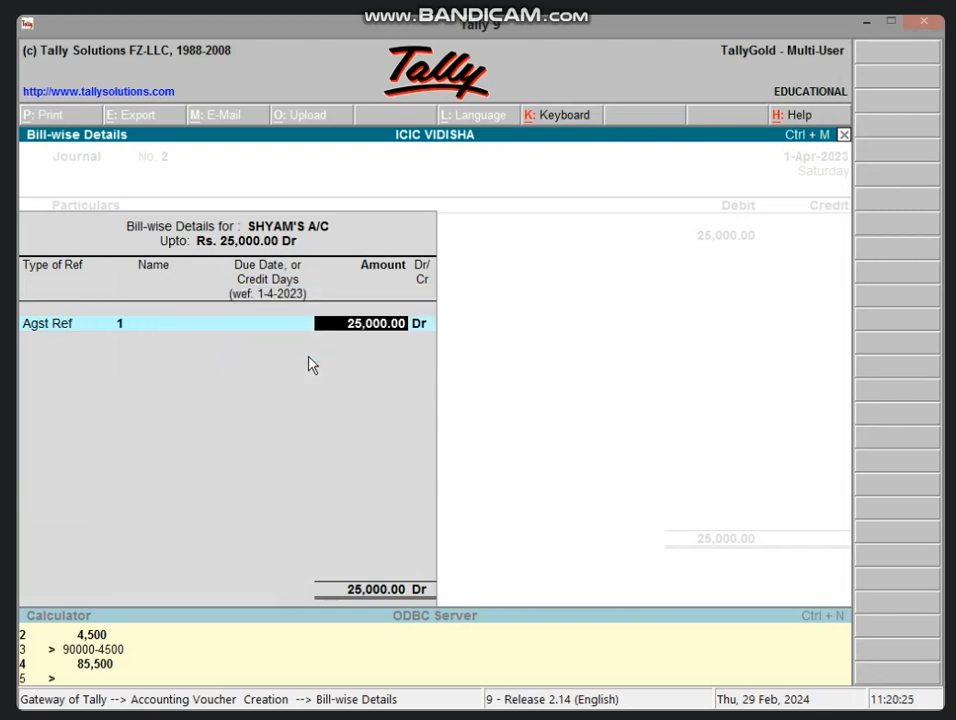
pyautogui.press('Return')
pyautogui.press('Return')
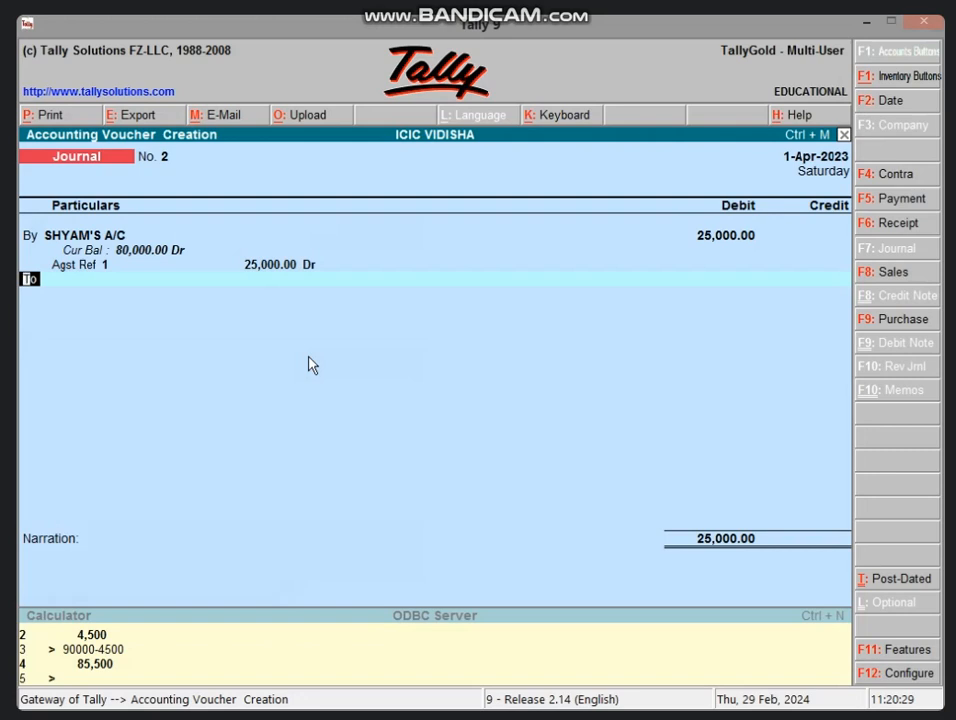
# Change the adjustment method of the debtor's 25,000 bill allocation to Advance
pyautogui.press('BackSpace')
pyautogui.press('BackSpace')
pyautogui.press('BackSpace')
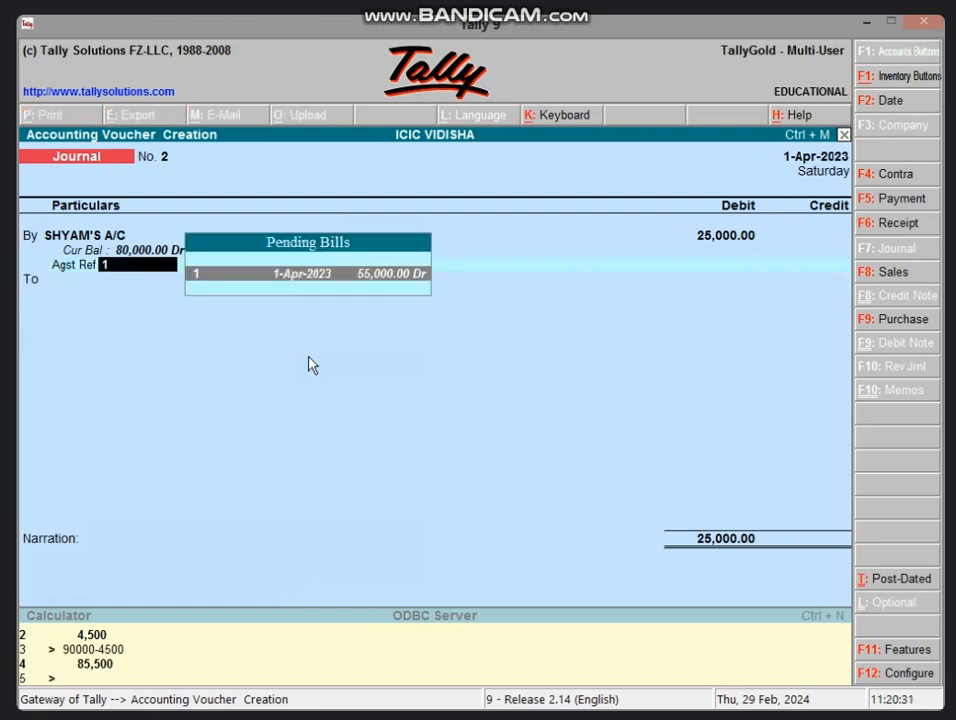
pyautogui.press('Up')
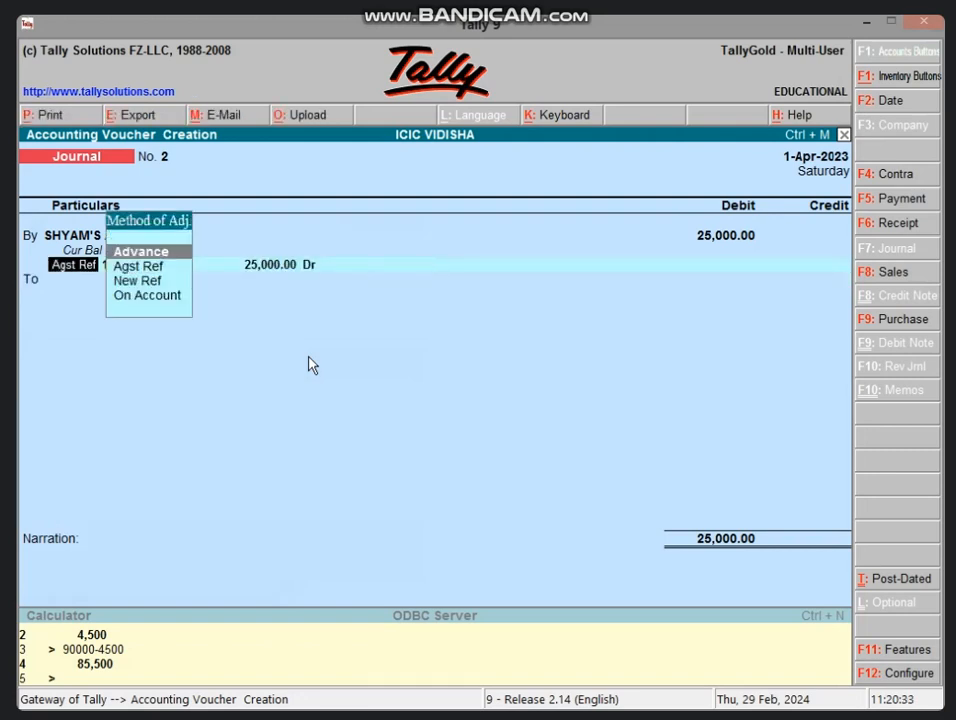
pyautogui.press('Return')
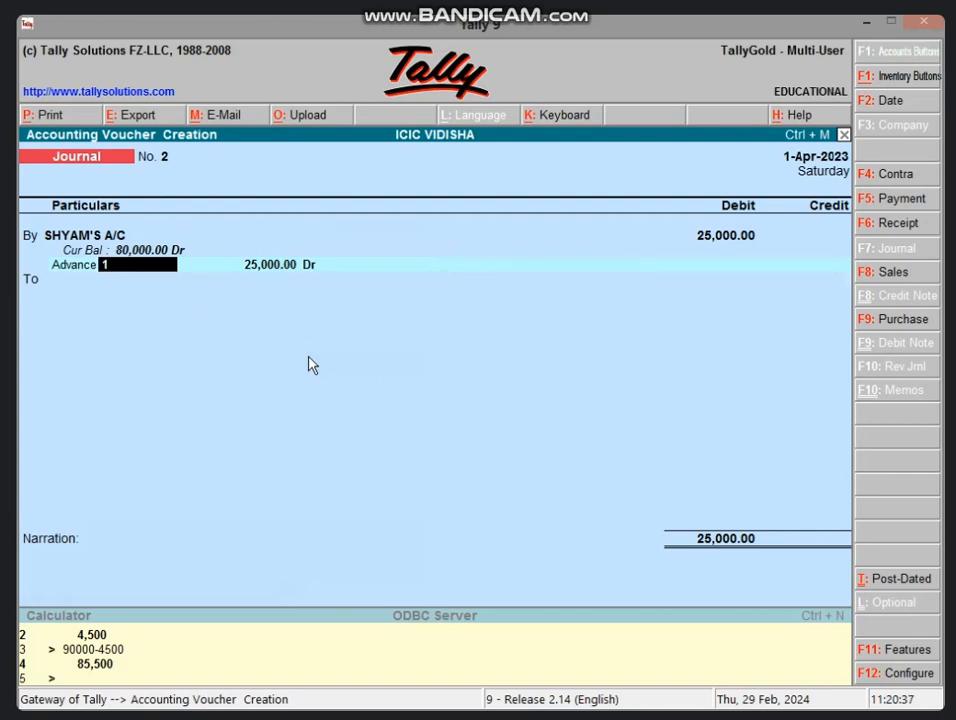
# Try the On Account method for the 25,000 bill allocation and quit the journal voucher without saving
pyautogui.press('BackSpace')
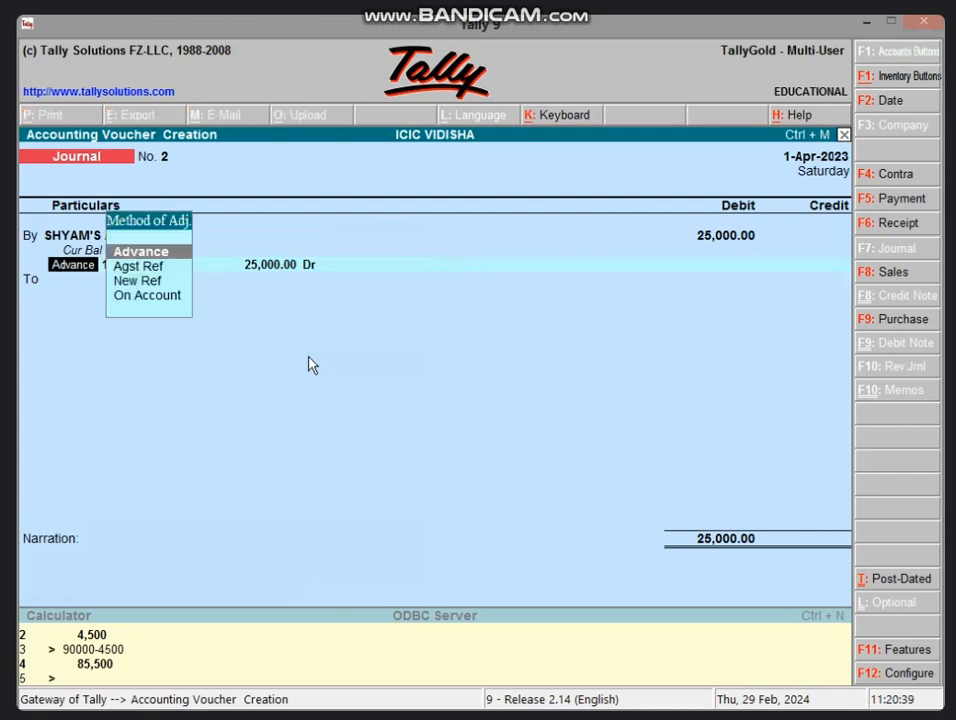
pyautogui.press('Down')
pyautogui.press('Down')
pyautogui.press('Down')
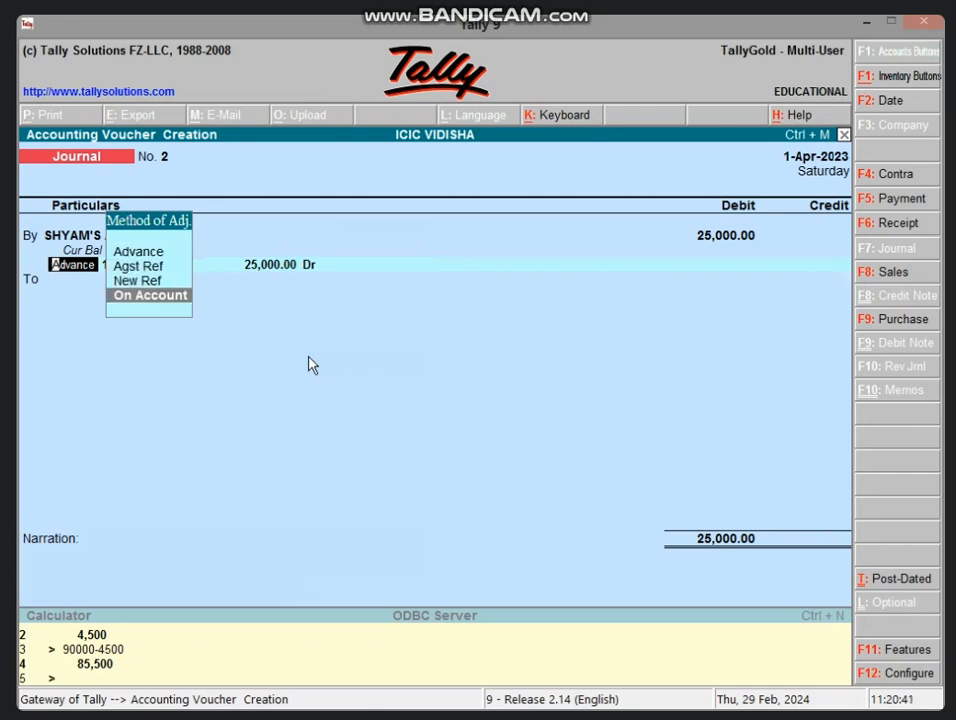
pyautogui.press('Return')
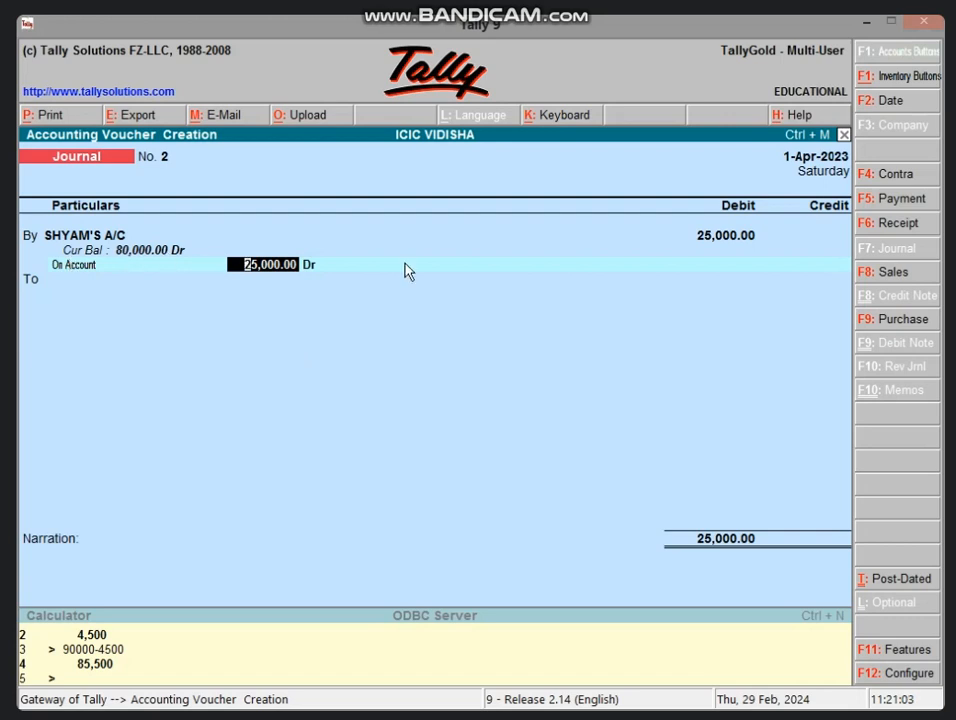
pyautogui.press('Escape')
pyautogui.press('Escape')
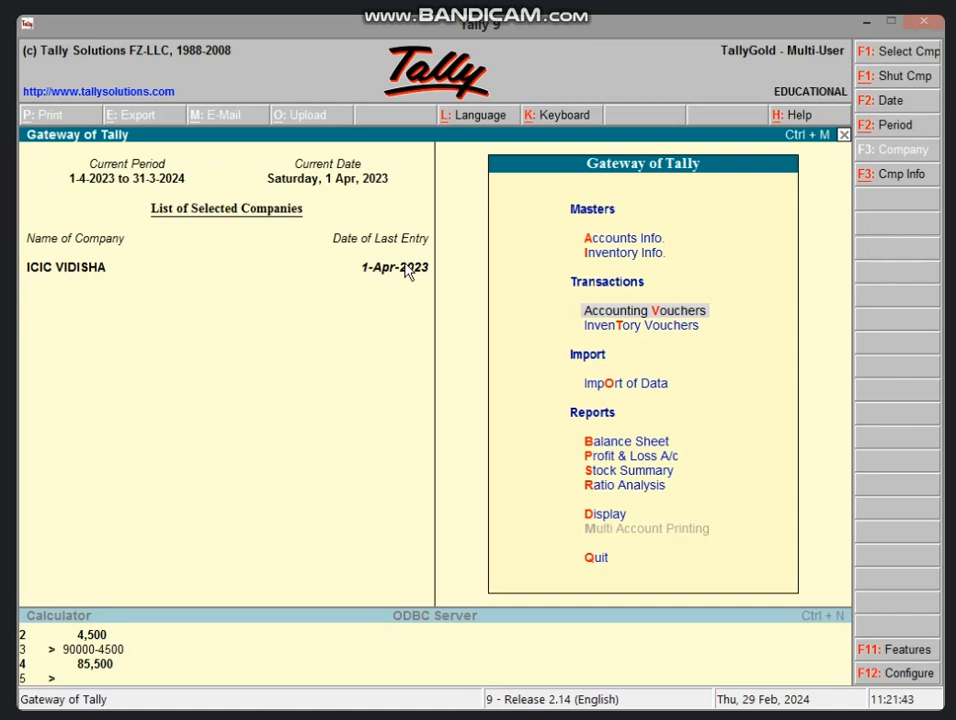
# From a new accounting voucher, enable Use Debit/Credit Notes in the company's accounting features
pyautogui.press('Return')
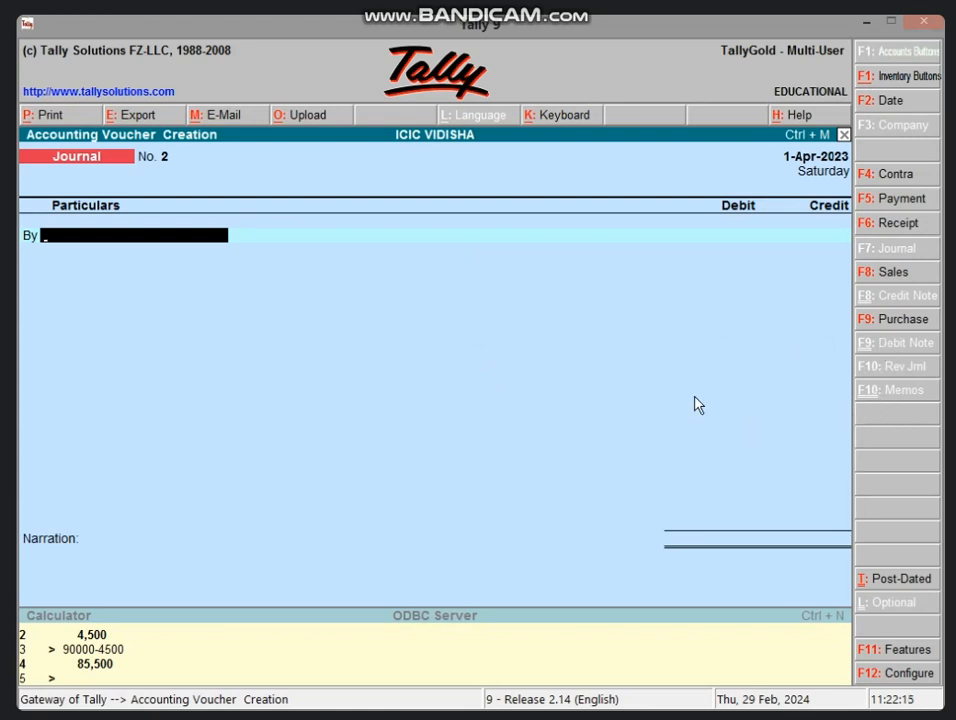
pyautogui.press('F11')
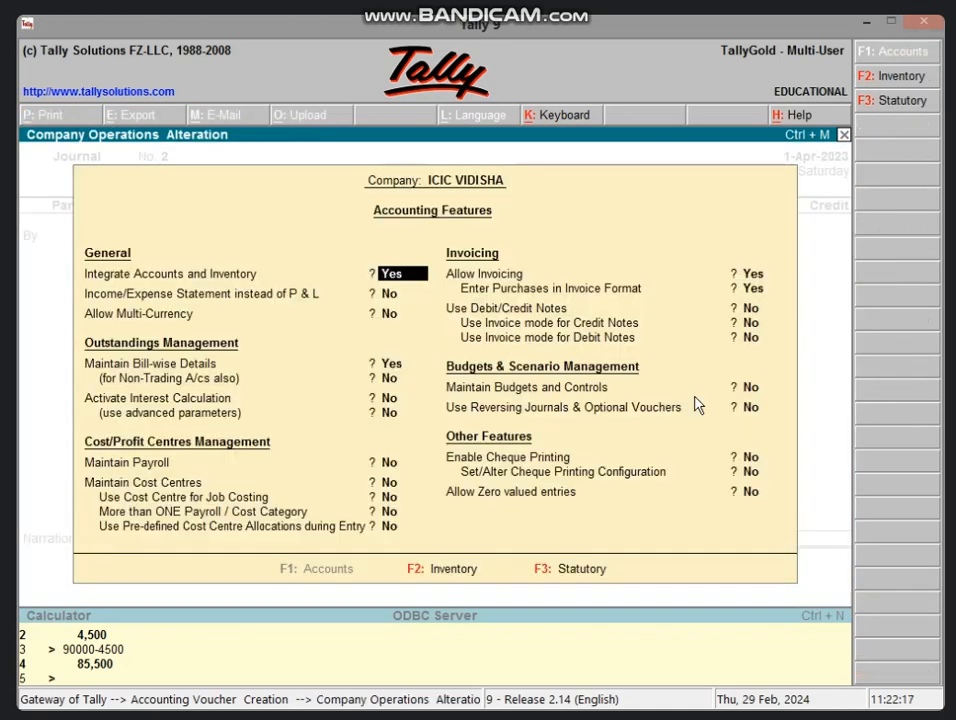
pyautogui.press('Return')
pyautogui.press('Return')
pyautogui.press('Return')
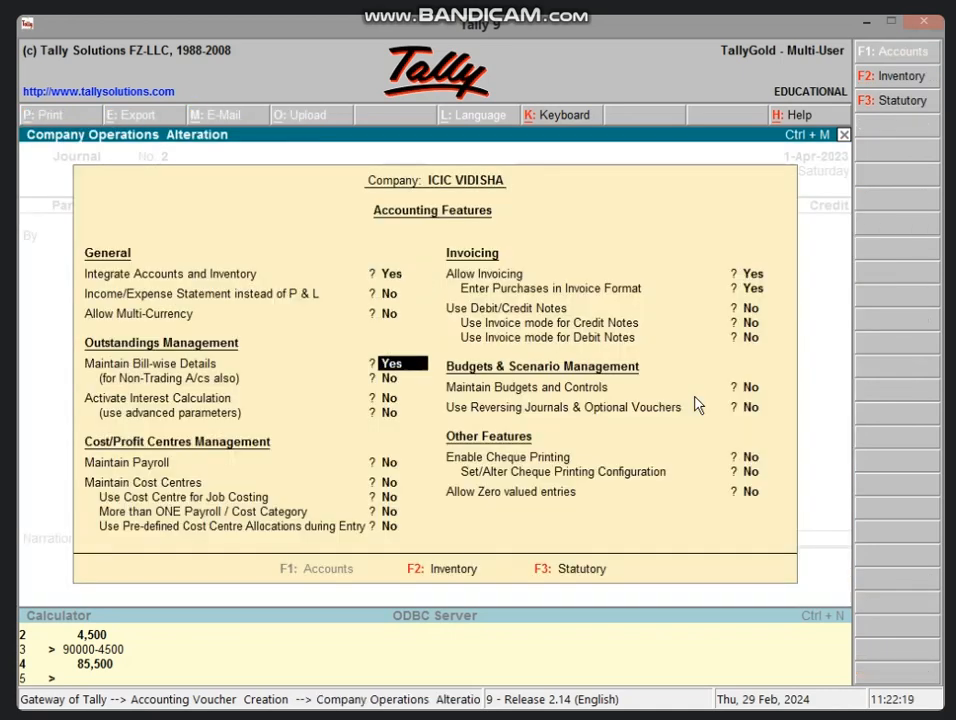
pyautogui.press('Return')
pyautogui.press('Return')
pyautogui.press('Return')
pyautogui.press('Return')
pyautogui.press('Return')
pyautogui.press('Return')
pyautogui.press('Return')
pyautogui.press('Return')
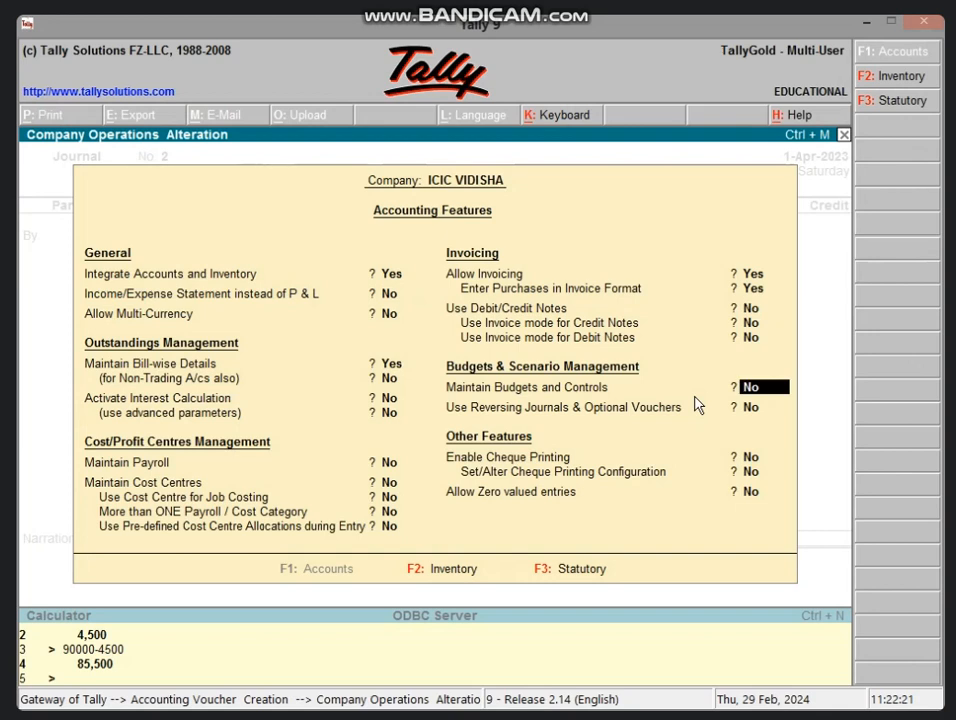
pyautogui.press('Up')
pyautogui.write('Y')
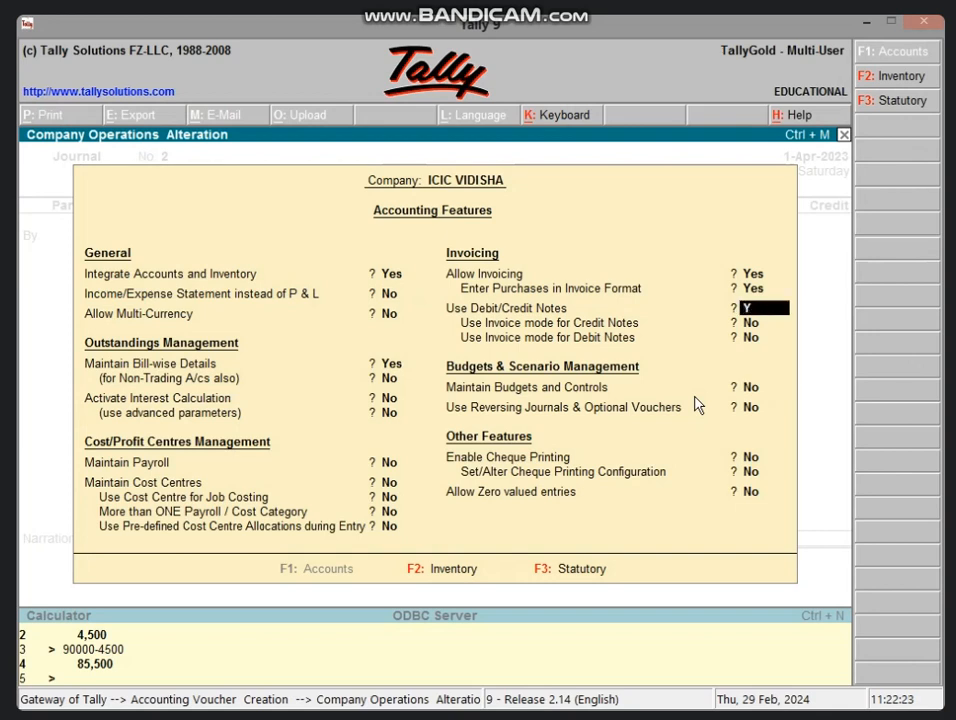
pyautogui.press('Return')
# Enable invoice mode for both credit notes and debit notes, and save the accounting features
pyautogui.write('Y')
pyautogui.press('Return')
pyautogui.write('Y')
pyautogui.press('Return')
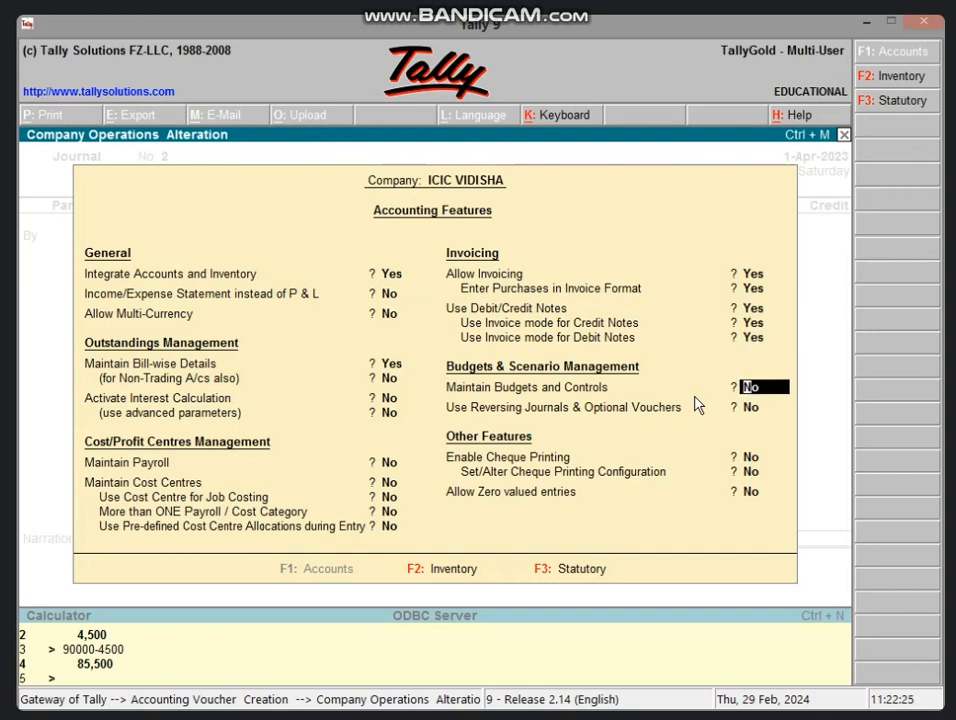
pyautogui.press('Return')
pyautogui.press('Return')
pyautogui.press('Return')
pyautogui.press('Return')
pyautogui.press('Return')
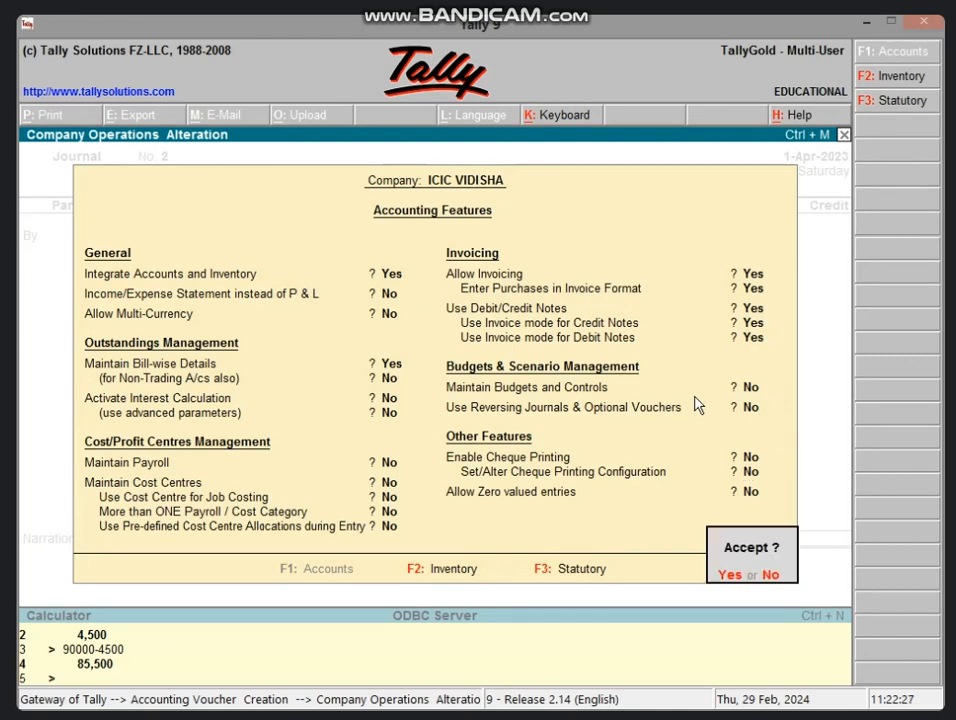
pyautogui.press('y')
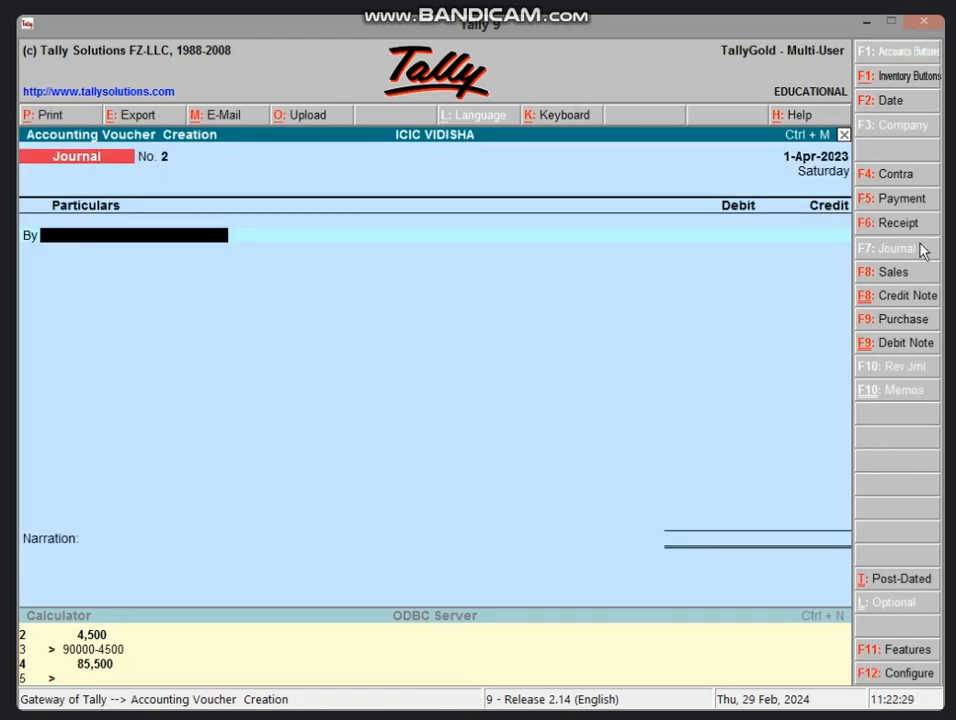
# Start a debit note voucher without a reference and debit Cash with 15,000
pyautogui.click(884, 345)
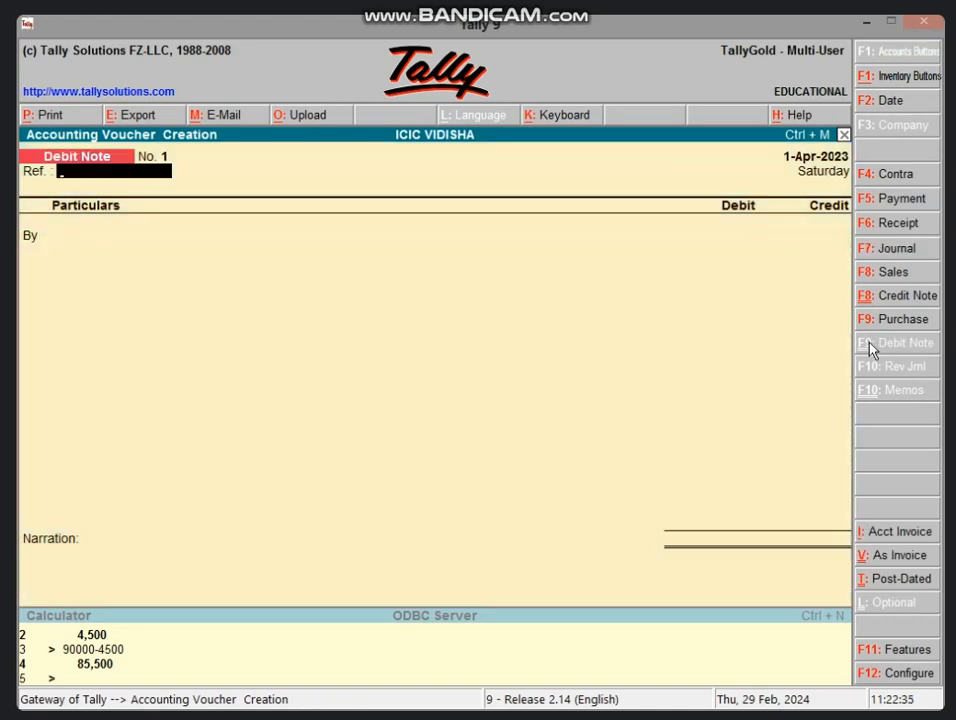
pyautogui.press('Return')
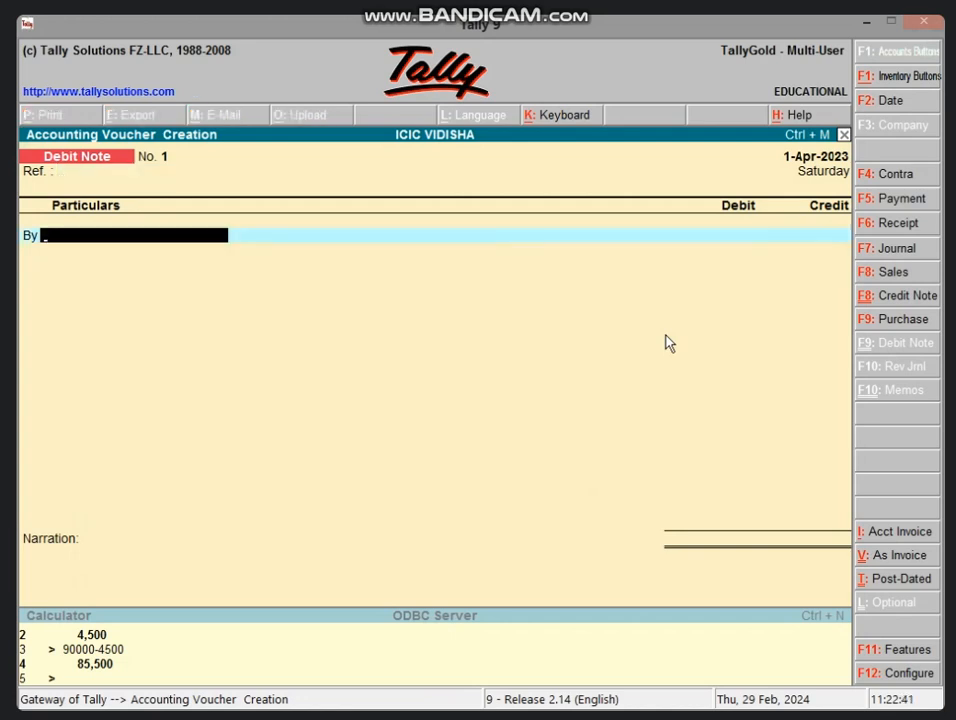
pyautogui.write('CAS')
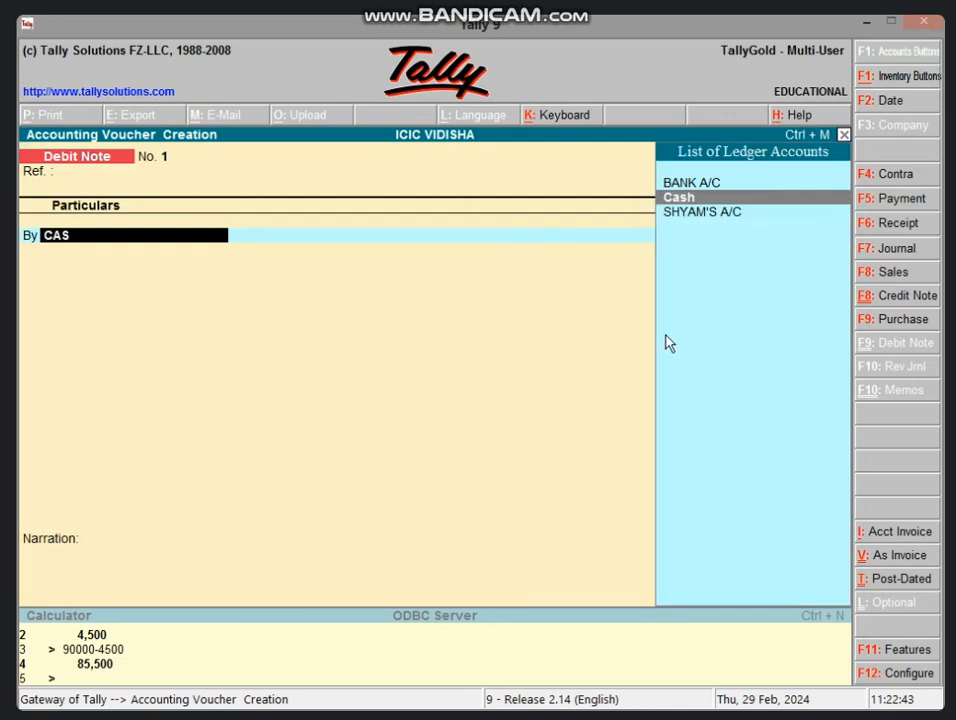
pyautogui.press('Return')
pyautogui.write('15000')
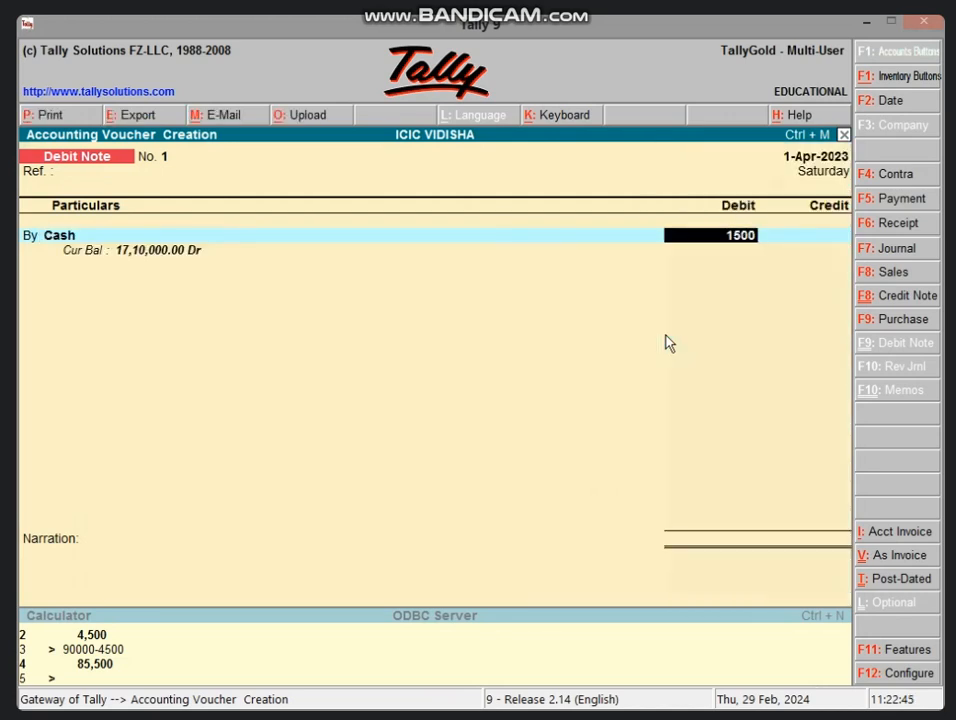
pyautogui.press('Return')
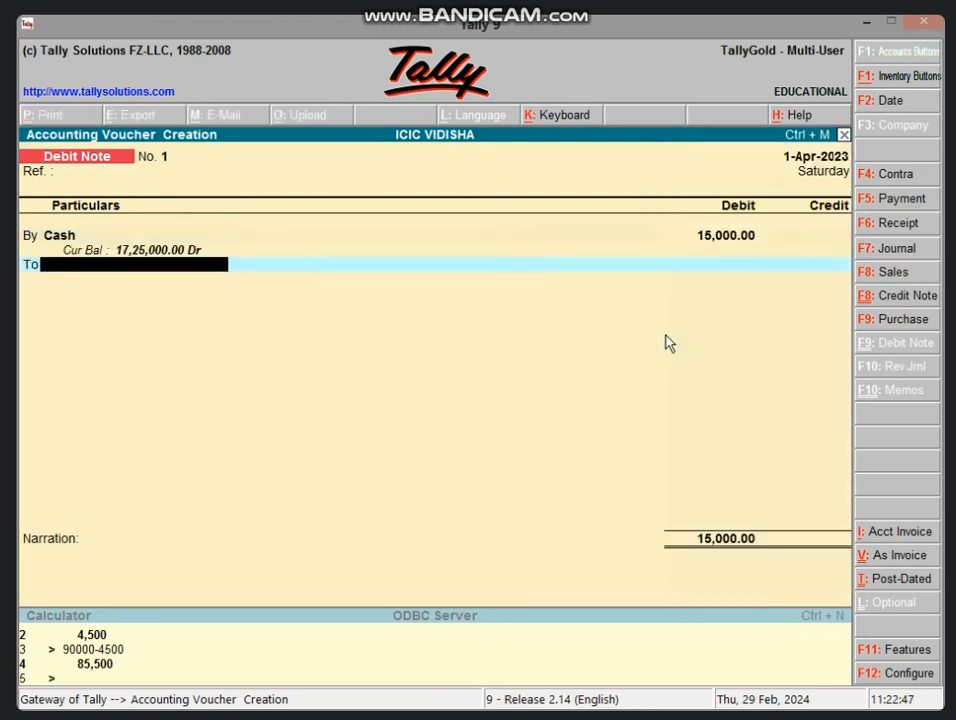
# Create the ledger PURCHASE RETURN A/C under Purchase Accounts from the debit note and use it on the credit line
pyautogui.hotkey('alt', 'c')
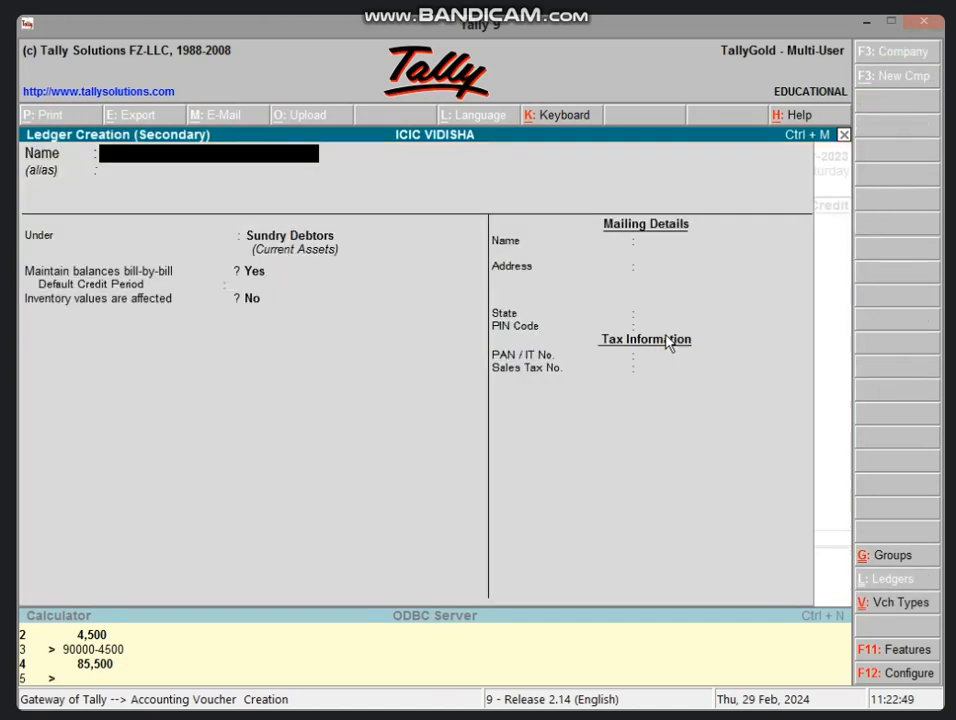
pyautogui.write('PURCH')
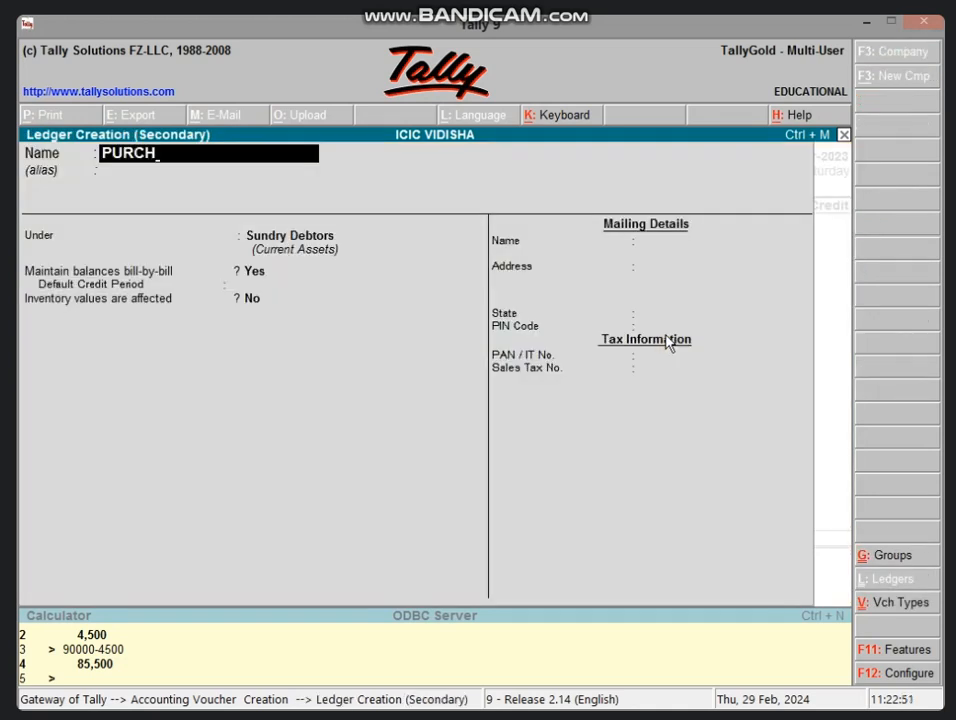
pyautogui.write('ASE RETURN')
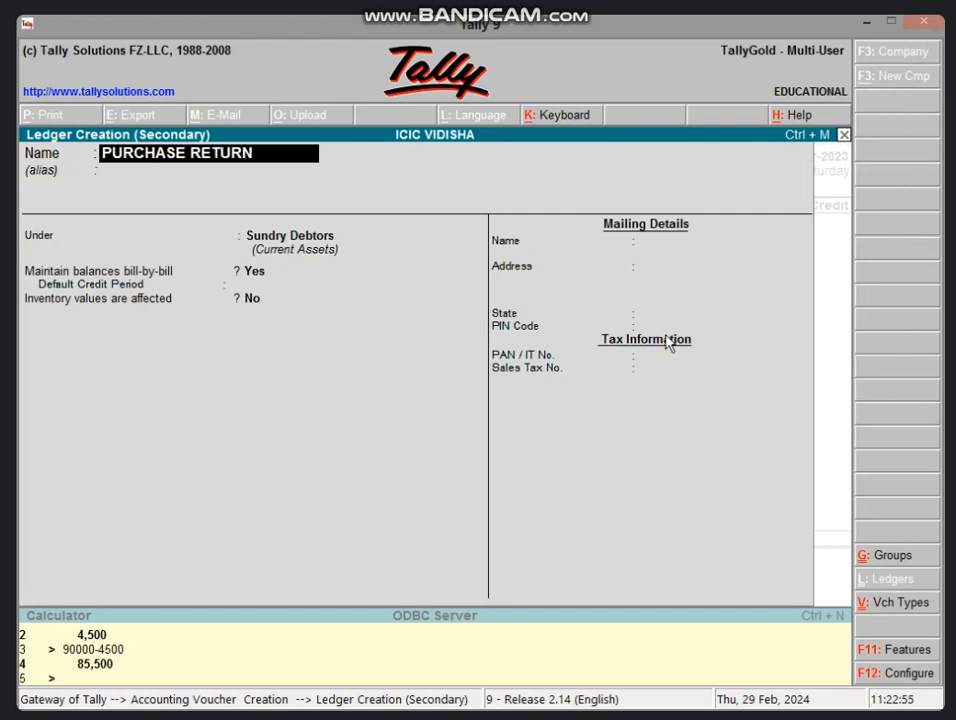
pyautogui.write(' A/C')
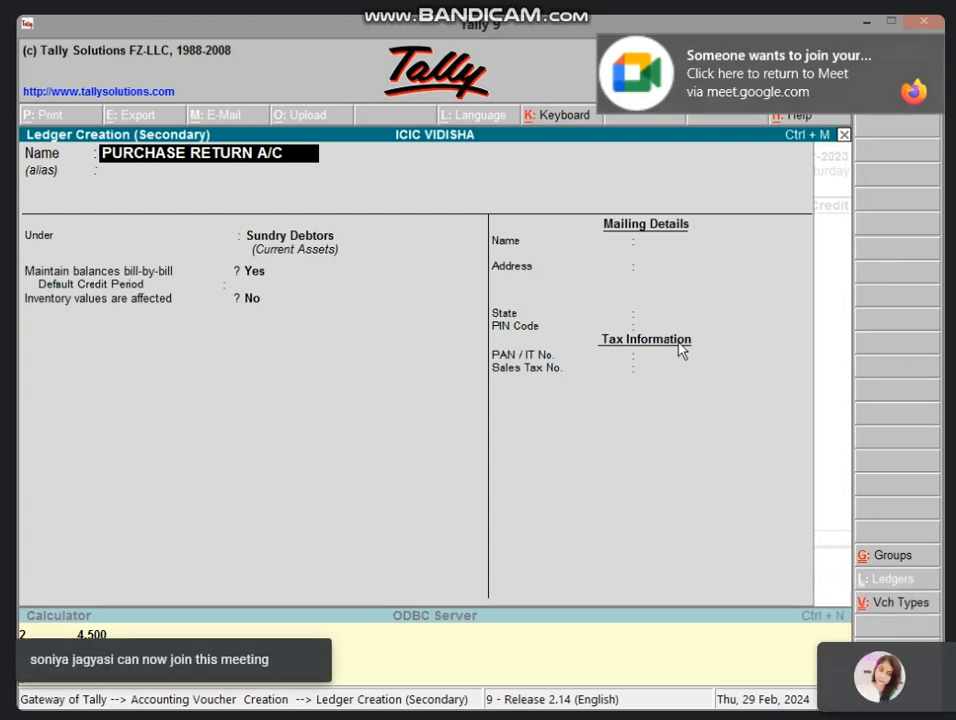
pyautogui.press('Return')
pyautogui.press('Return')
pyautogui.write('PUR')
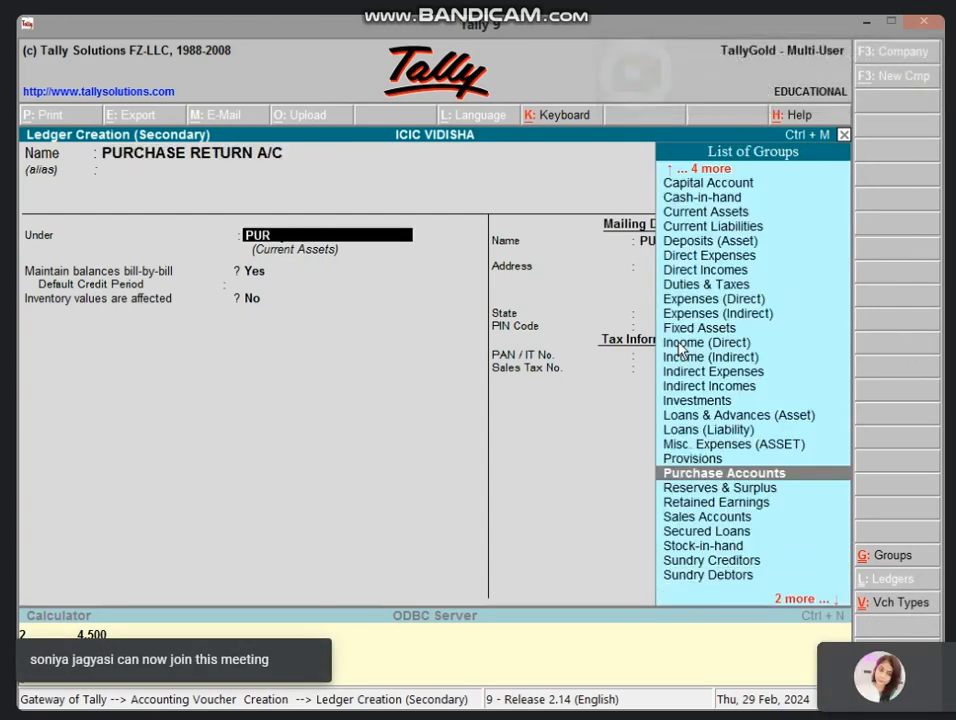
pyautogui.press('Return')
pyautogui.press('Return')
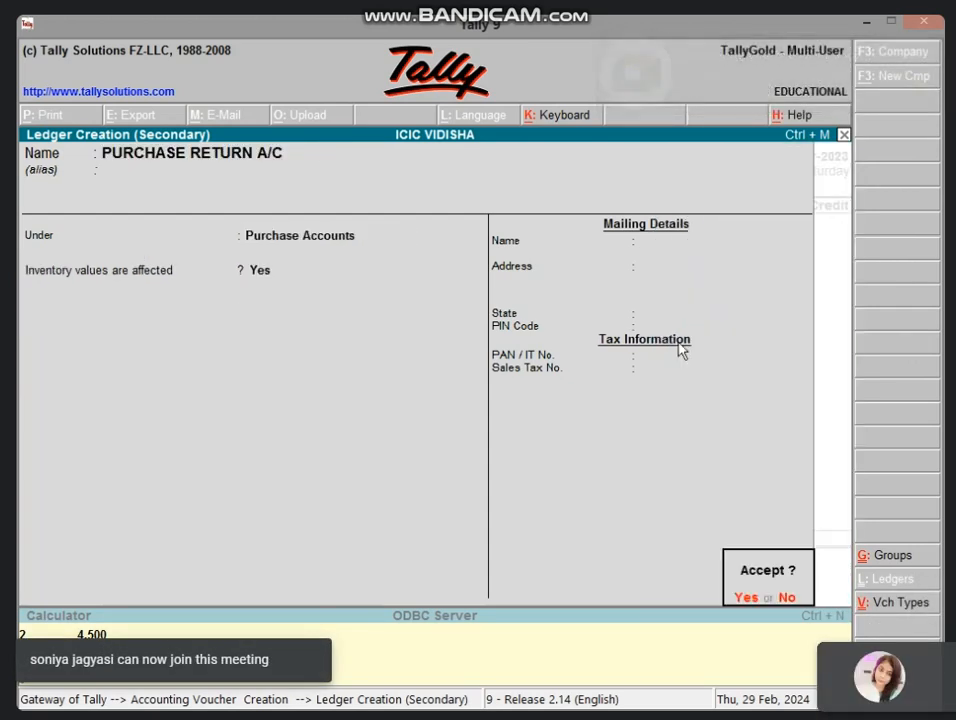
pyautogui.press('Return')
pyautogui.press('Return')
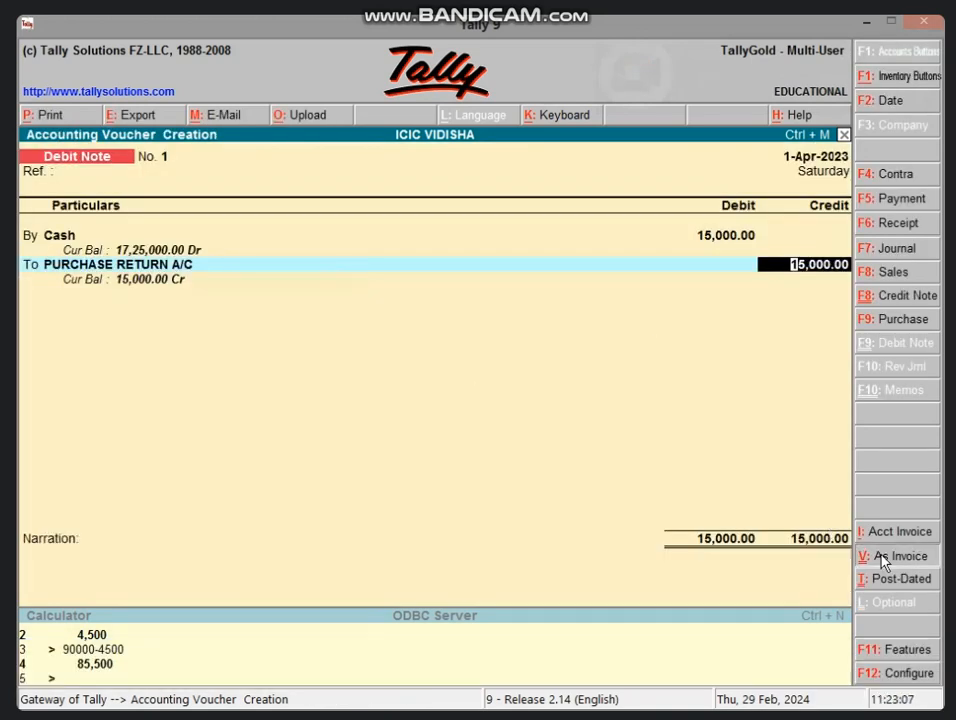
# Switch the debit note to invoice mode and back to voucher mode, and debit Cash with 15,000 again
pyautogui.click(794, 556)
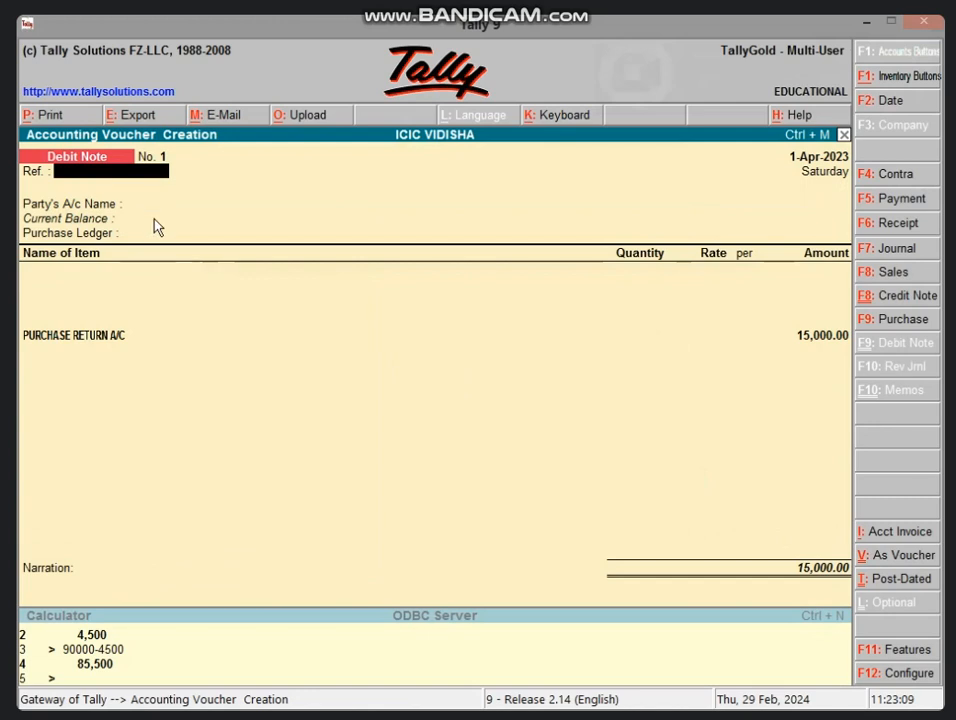
pyautogui.click(890, 558)
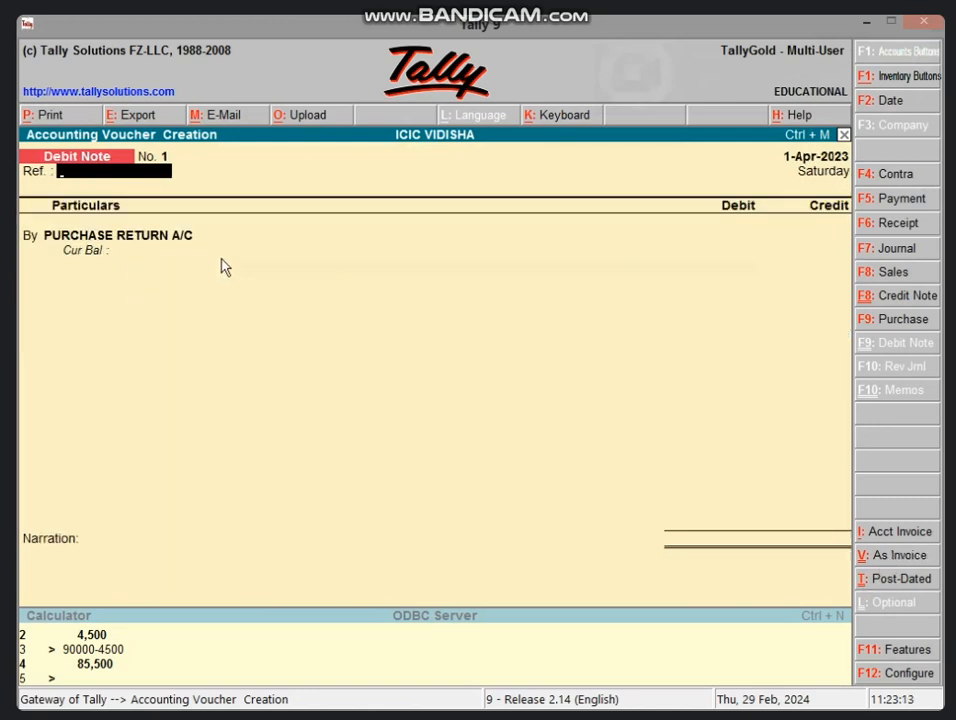
pyautogui.press('Return')
pyautogui.write('CAS')
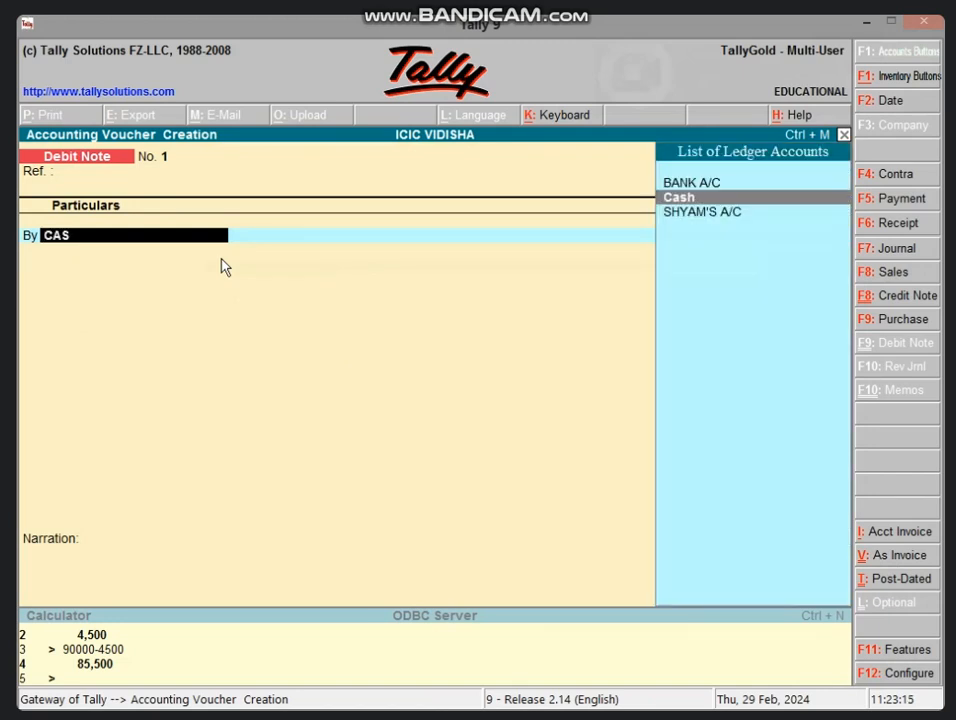
pyautogui.press('Return')
pyautogui.write('15000')
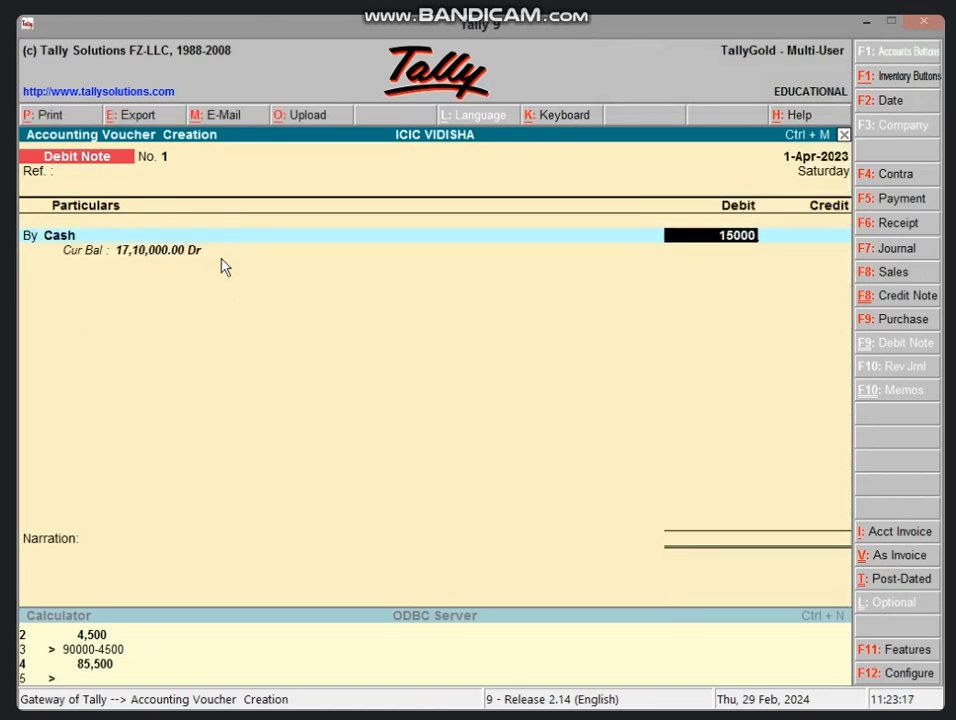
pyautogui.press('Return')
# Credit PURCHASE RETURN A/C with 15,000 and save the debit note without a narration
pyautogui.write('P')
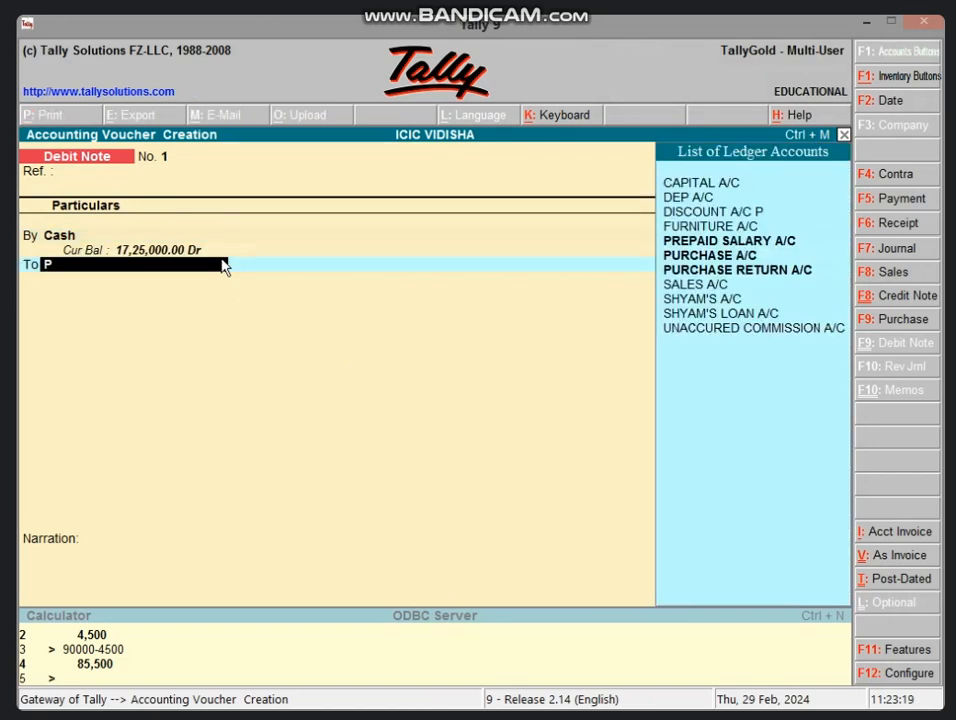
pyautogui.press('Down')
pyautogui.press('Down')
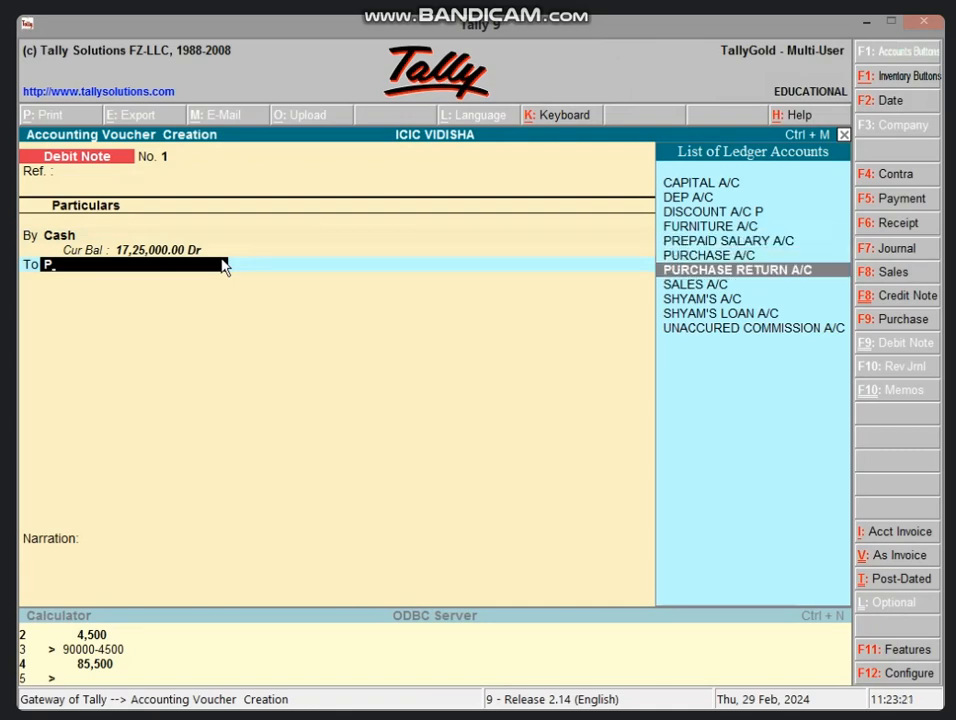
pyautogui.press('Return')
pyautogui.press('Return')
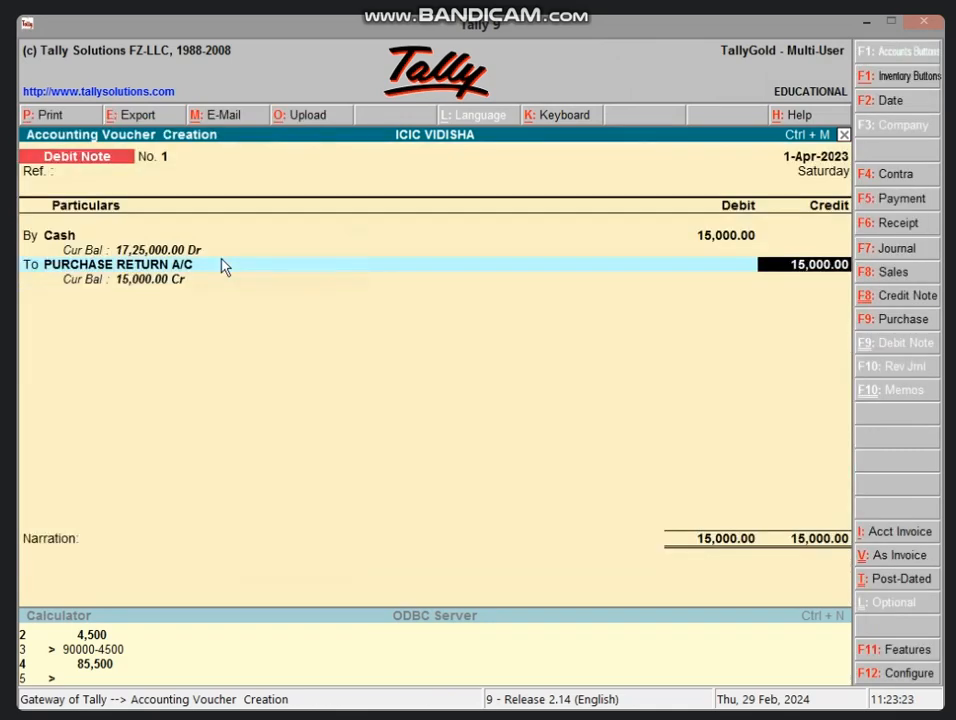
pyautogui.press('Return')
pyautogui.press('Return')
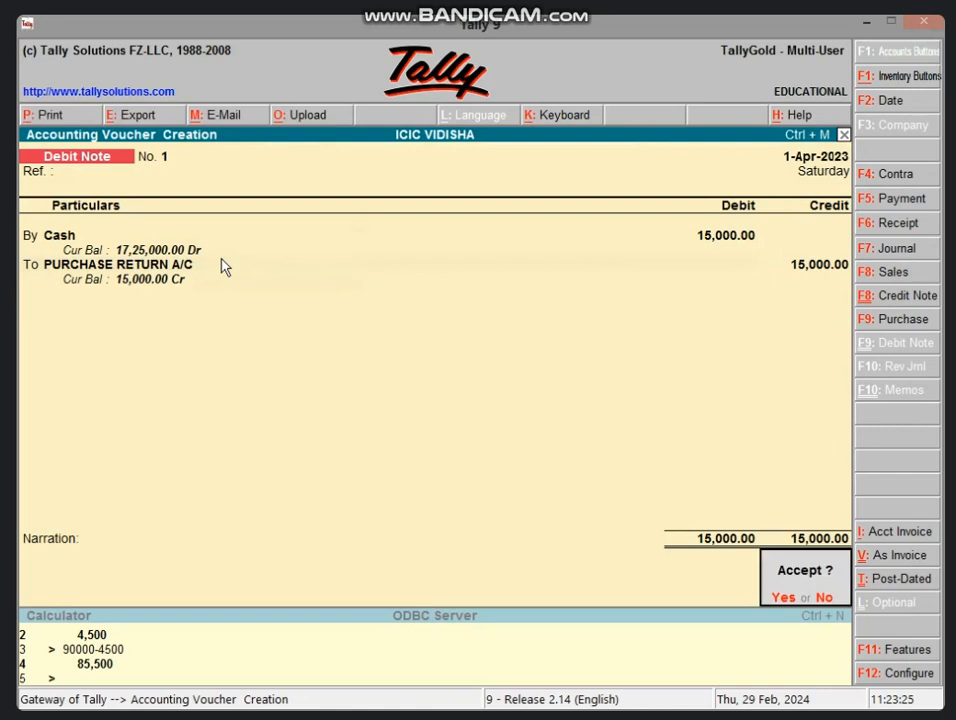
pyautogui.press('Return')
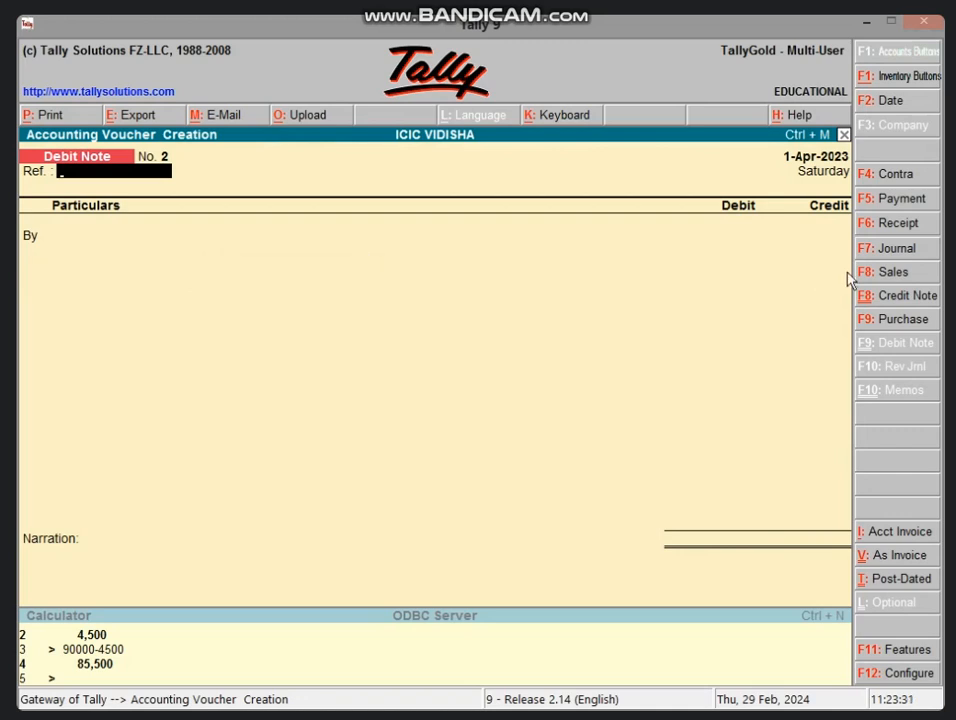
# Start a credit note voucher without a reference and credit Cash with 20,000
pyautogui.click(900, 298)
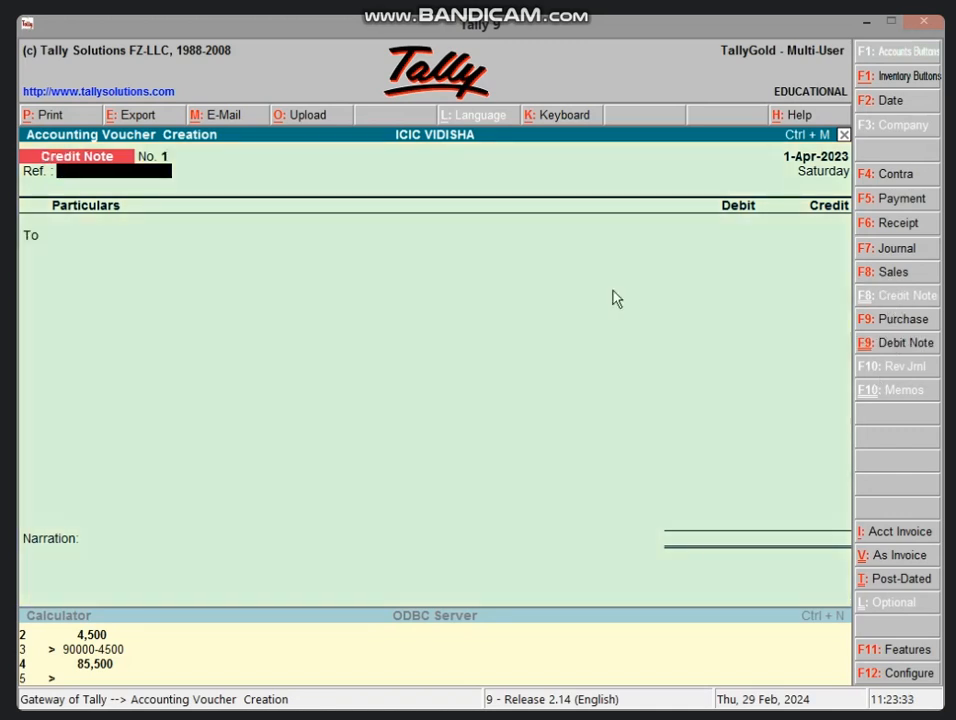
pyautogui.press('Return')
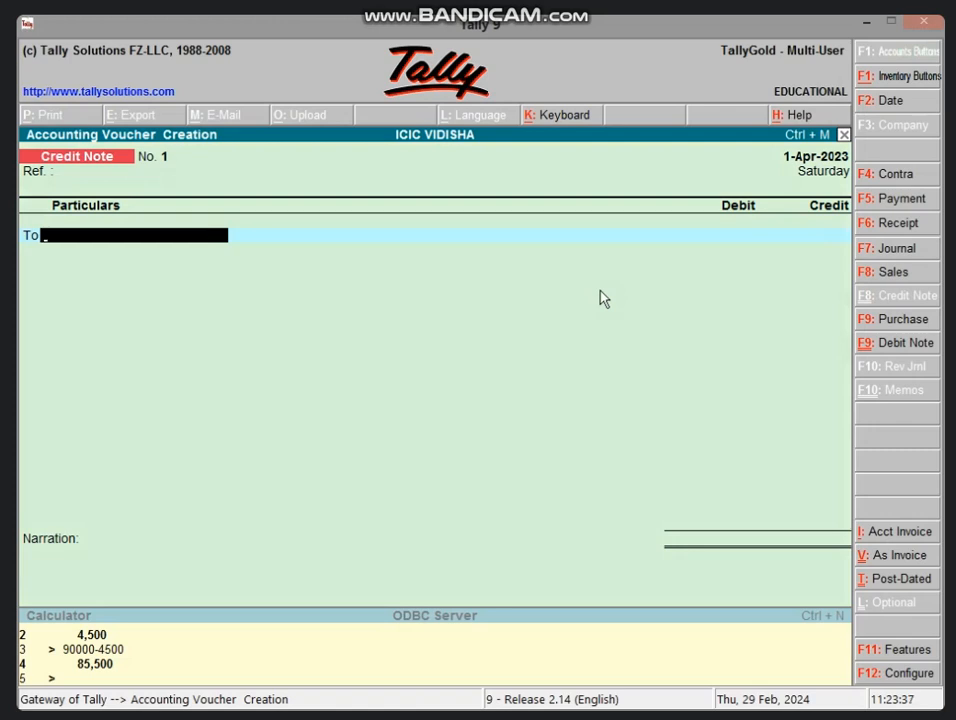
pyautogui.write('cas')
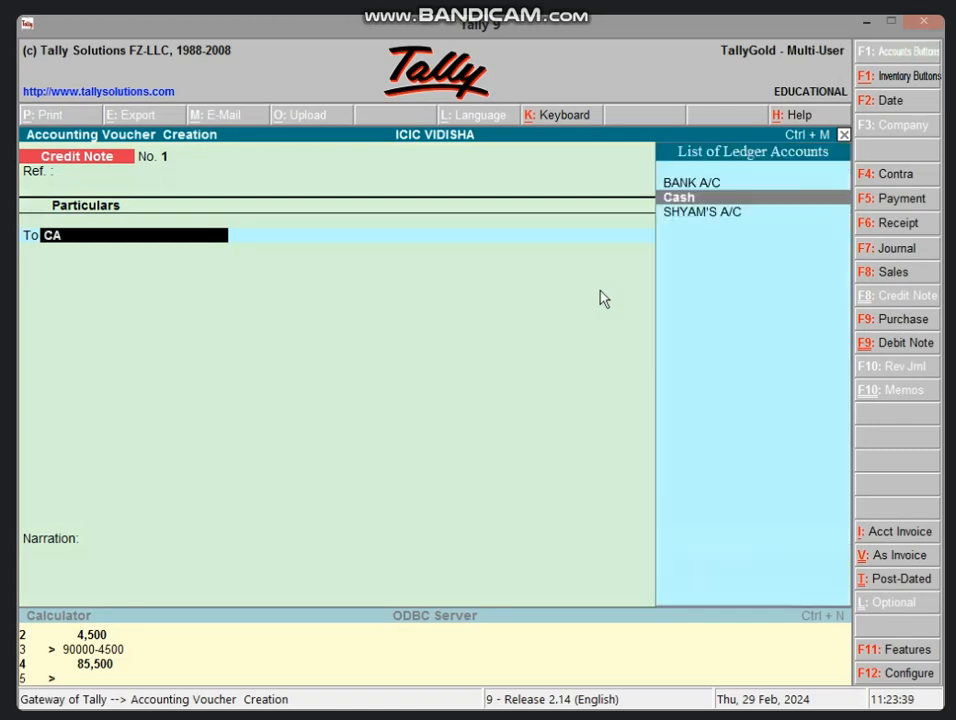
pyautogui.press('Return')
pyautogui.write('20')
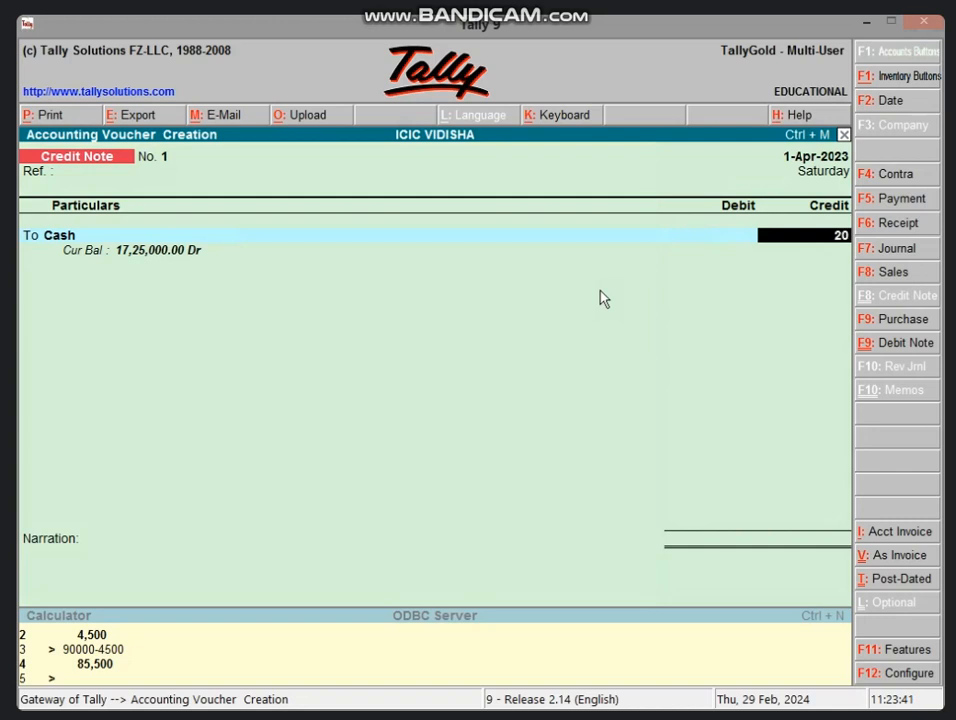
pyautogui.write('000')
pyautogui.press('BackSpace')
pyautogui.press('BackSpace')
pyautogui.press('BackSpace')
pyautogui.press('BackSpace')
pyautogui.write('0000')
pyautogui.press('Return')
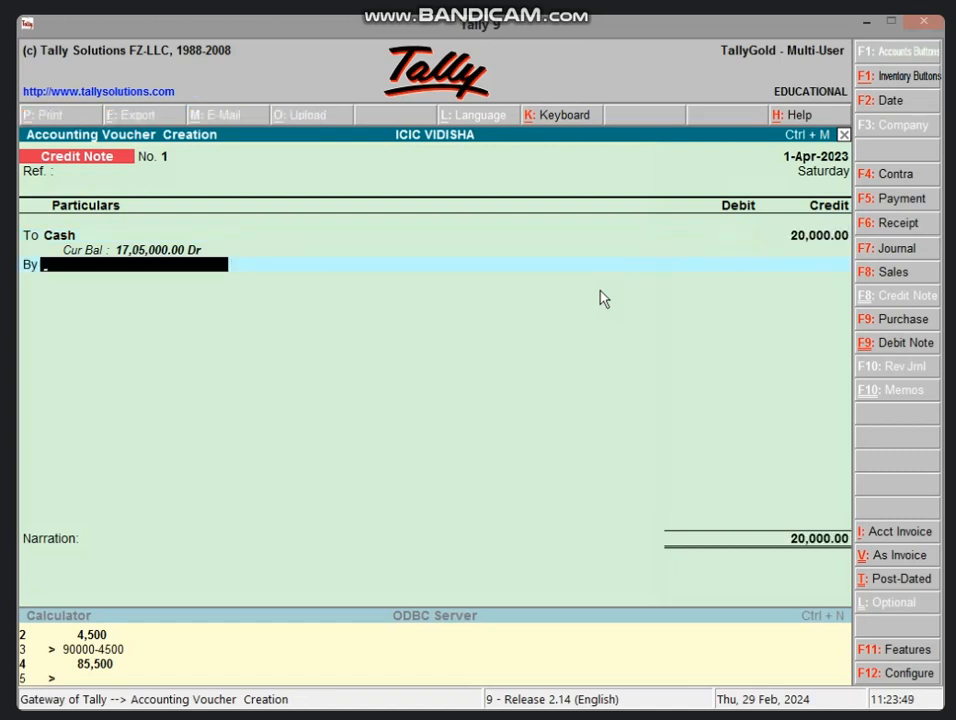
# Create the ledger SALES RETURN A/C under Sales Accounts from the credit note and use it on the debit line
pyautogui.hotkey('alt', 'c')
pyautogui.write('SALES')
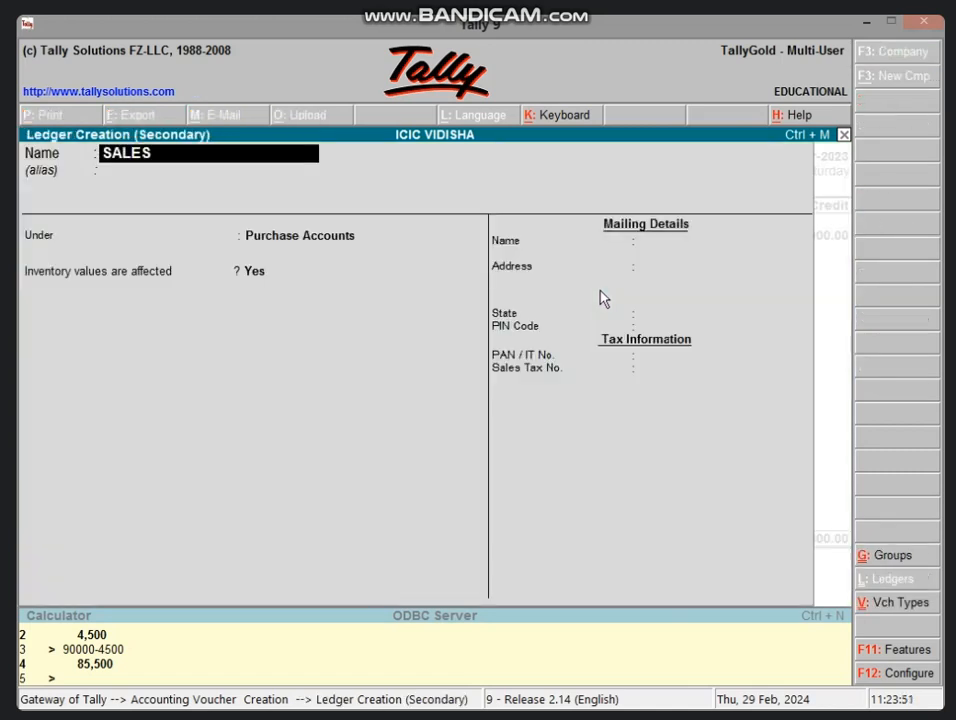
pyautogui.write(' RETURN')
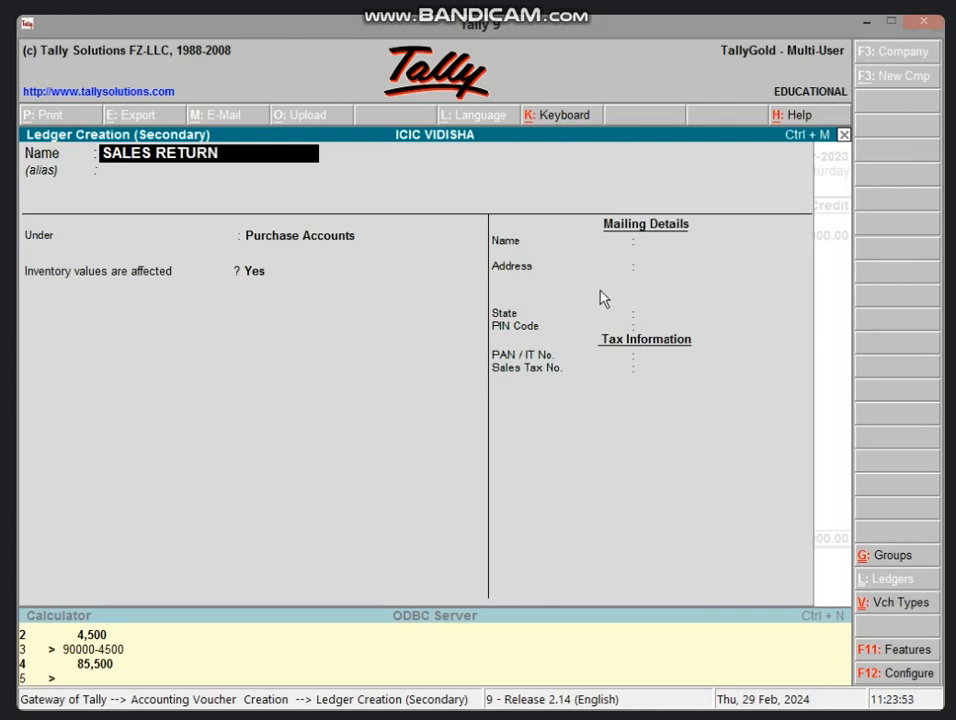
pyautogui.write(' A/C')
pyautogui.press('Return')
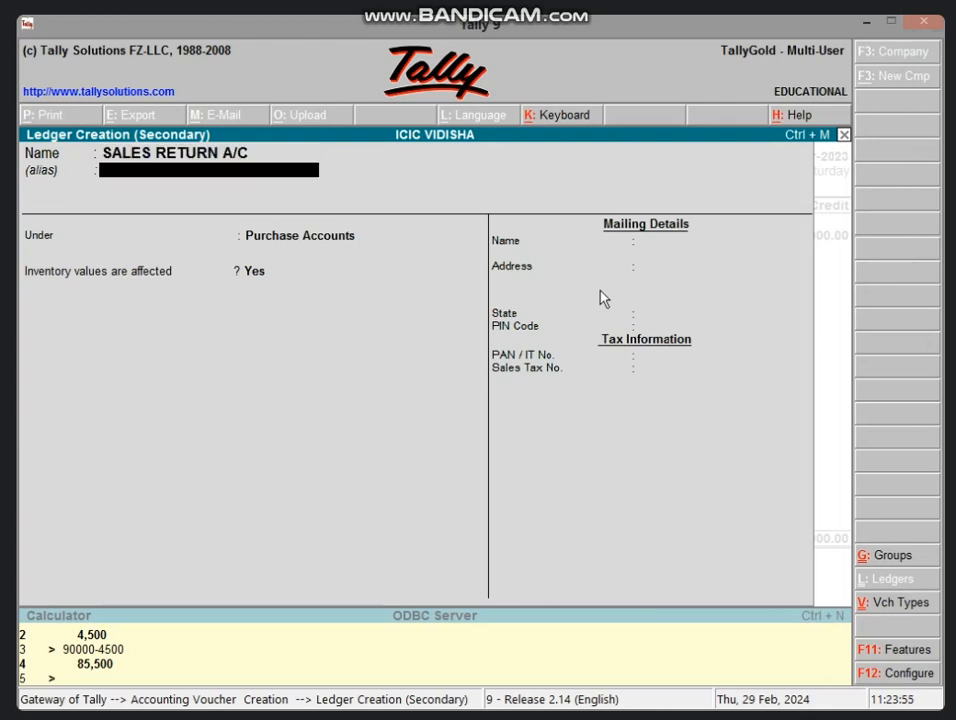
pyautogui.press('Return')
pyautogui.write('SA')
pyautogui.press('Return')
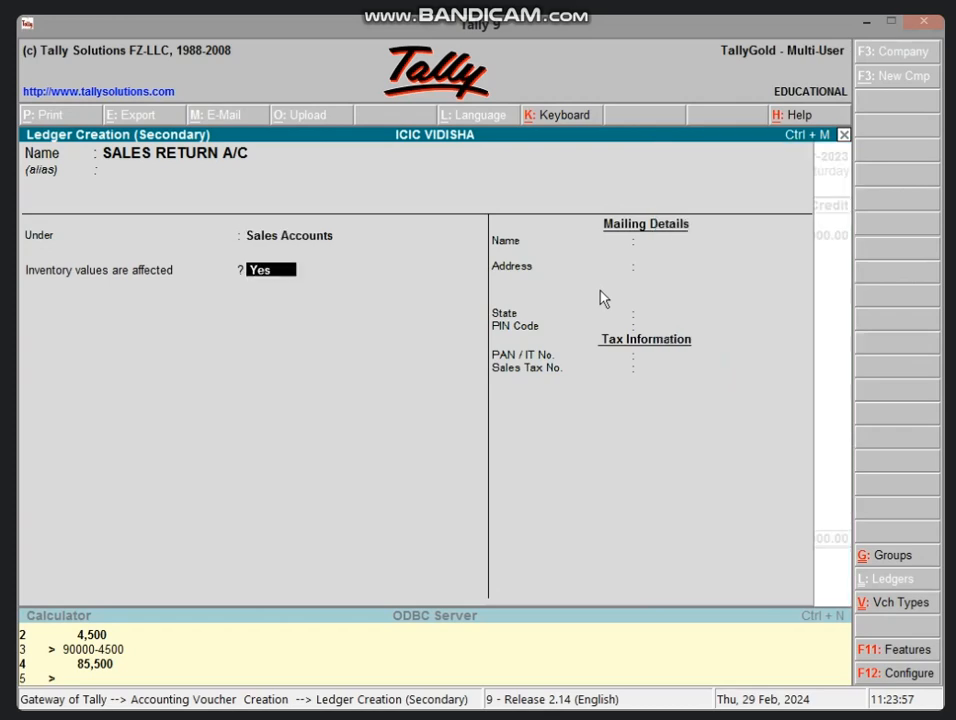
pyautogui.press('Return')
pyautogui.press('Return')
pyautogui.press('Return')
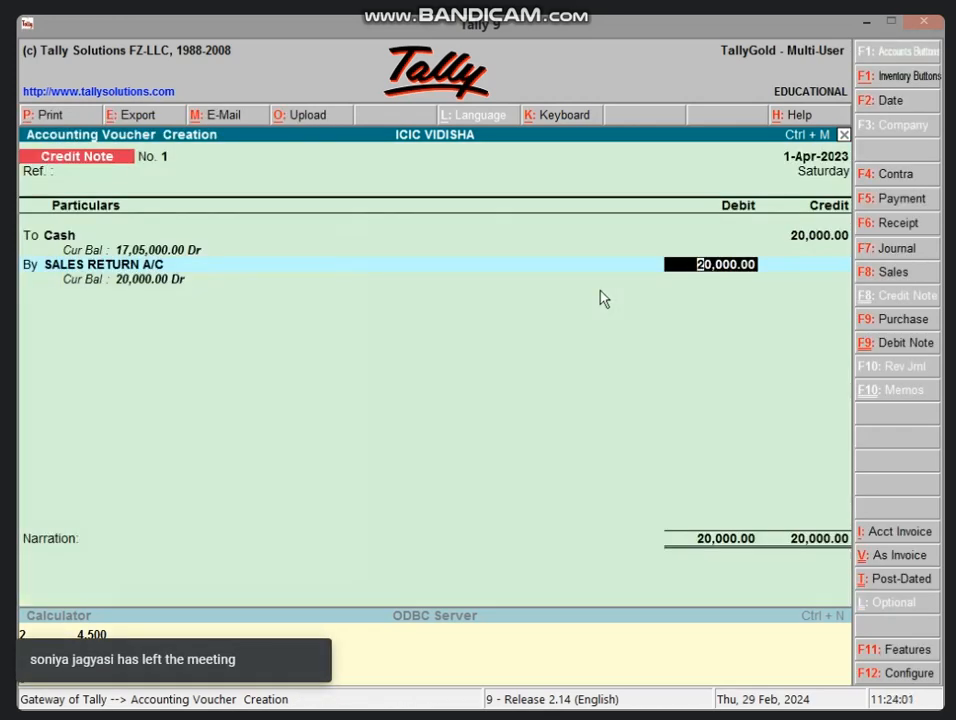
# Accept the 20,000 debit for the sales return, save the credit note, and quit voucher creation
pyautogui.press('Return')
pyautogui.press('Return')
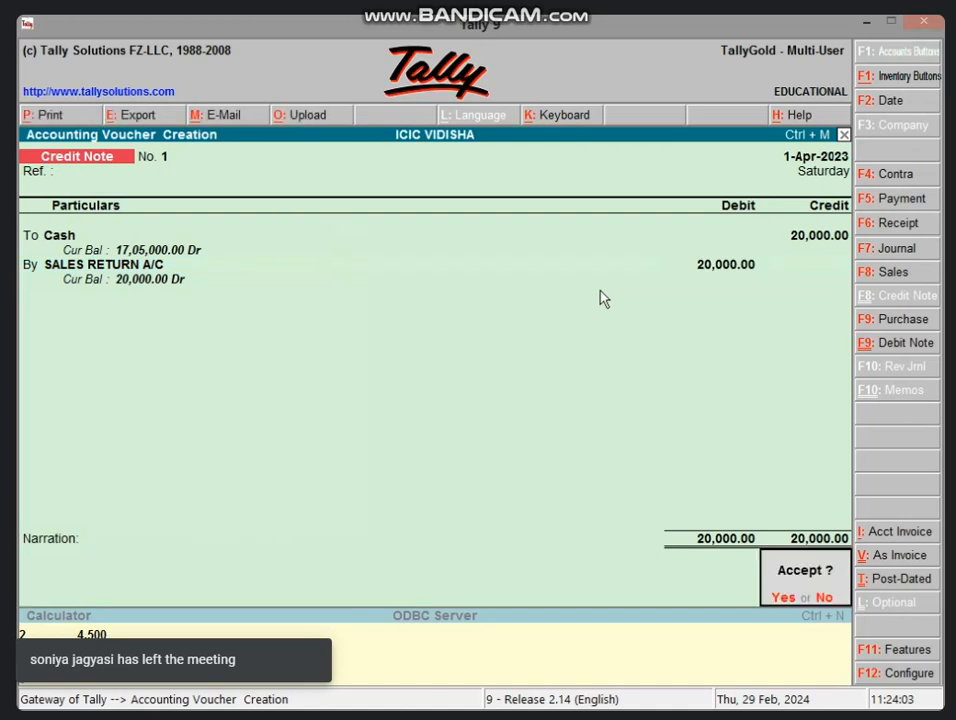
pyautogui.press('Return')
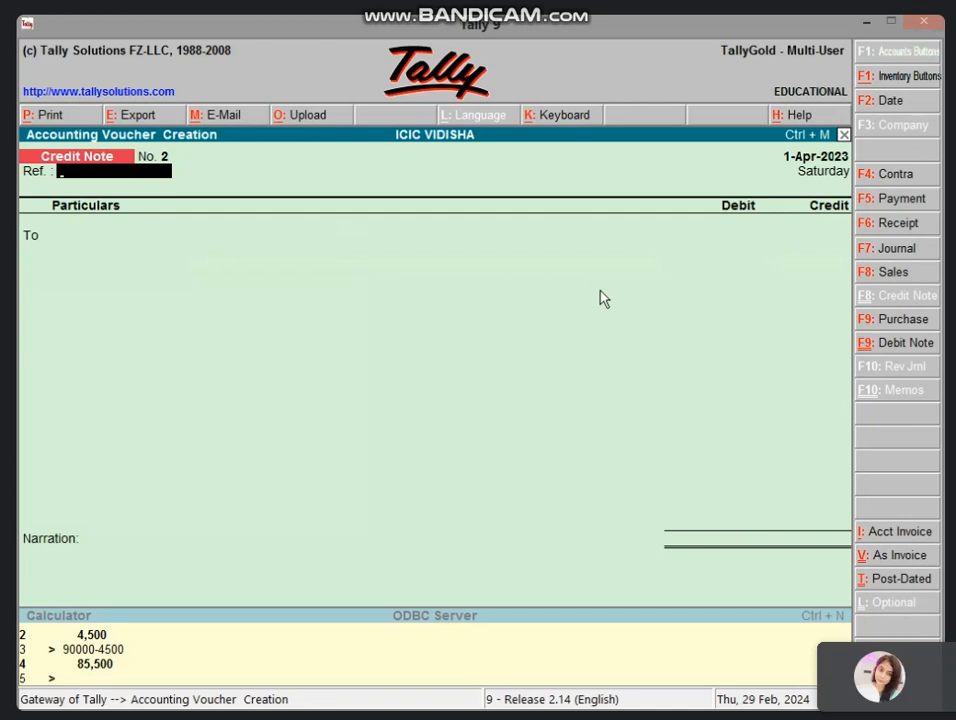
pyautogui.press('Escape')
pyautogui.press('Return')
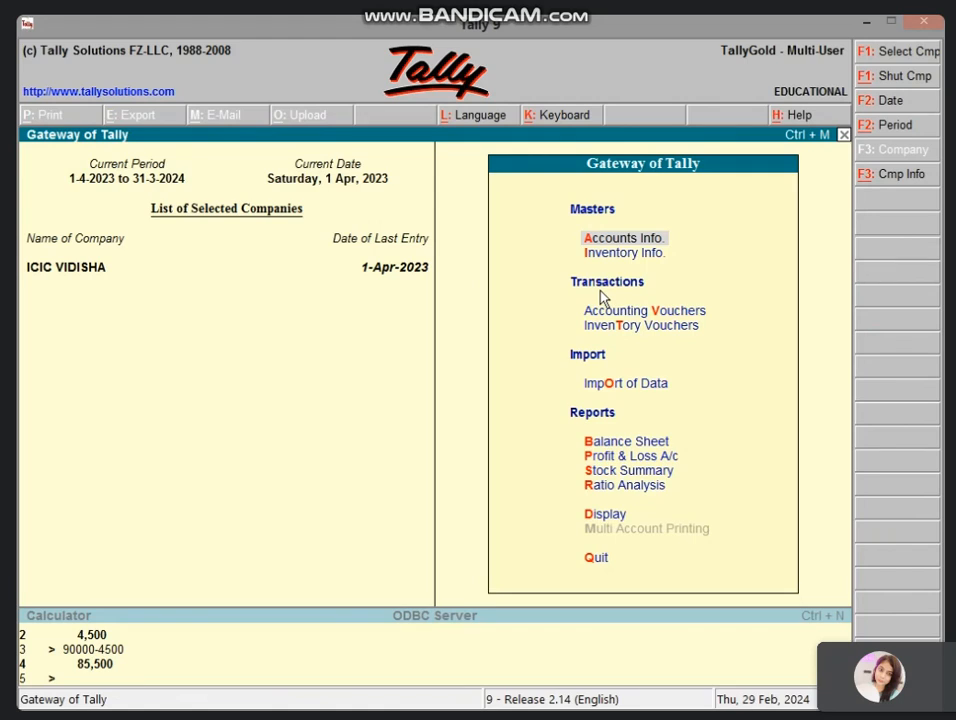
# Open the Cash Flow report to examine the company's monthly cash movement, and return to the Gateway of Tally
pyautogui.press('Down')
pyautogui.press('Down')
pyautogui.press('Down')
pyautogui.press('Down')
pyautogui.press('Down')
pyautogui.press('Down')
pyautogui.press('Down')
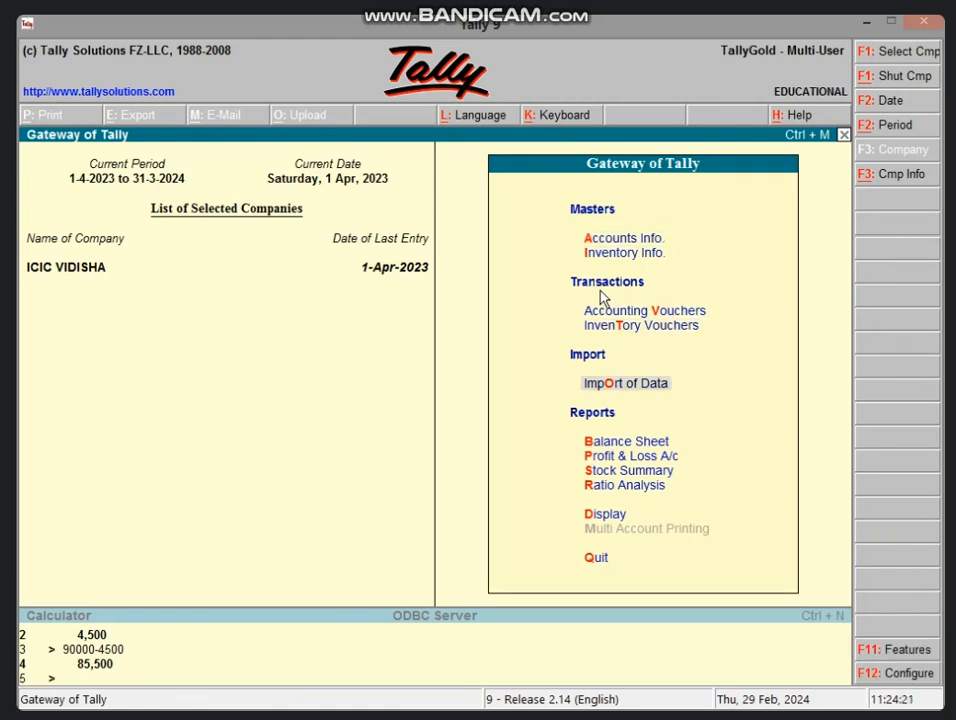
pyautogui.press('Down')
pyautogui.press('Down')
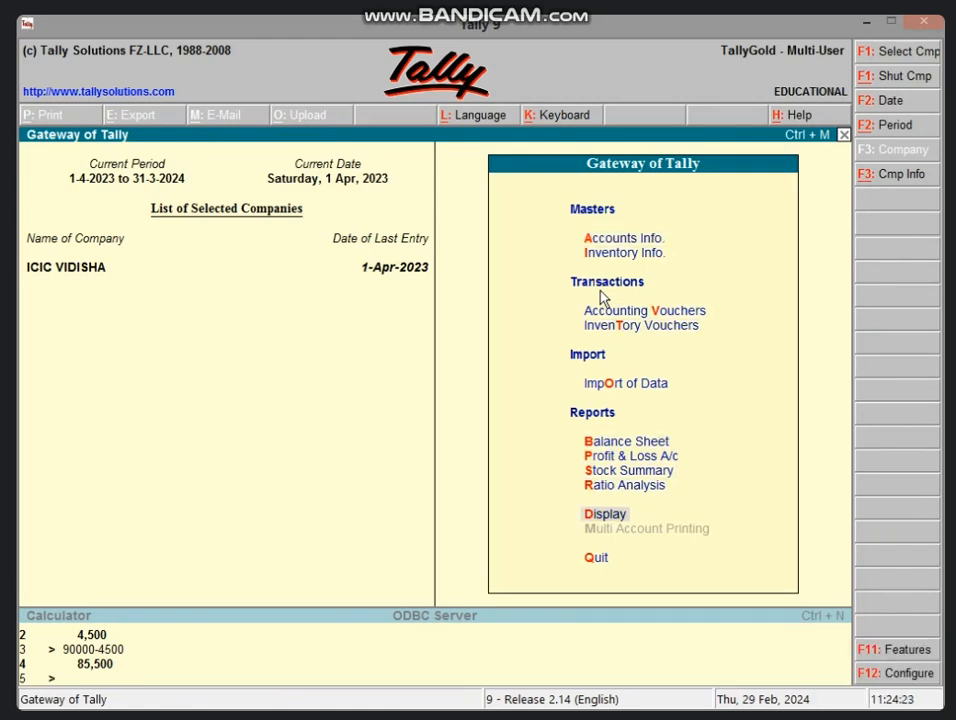
pyautogui.press('Return')
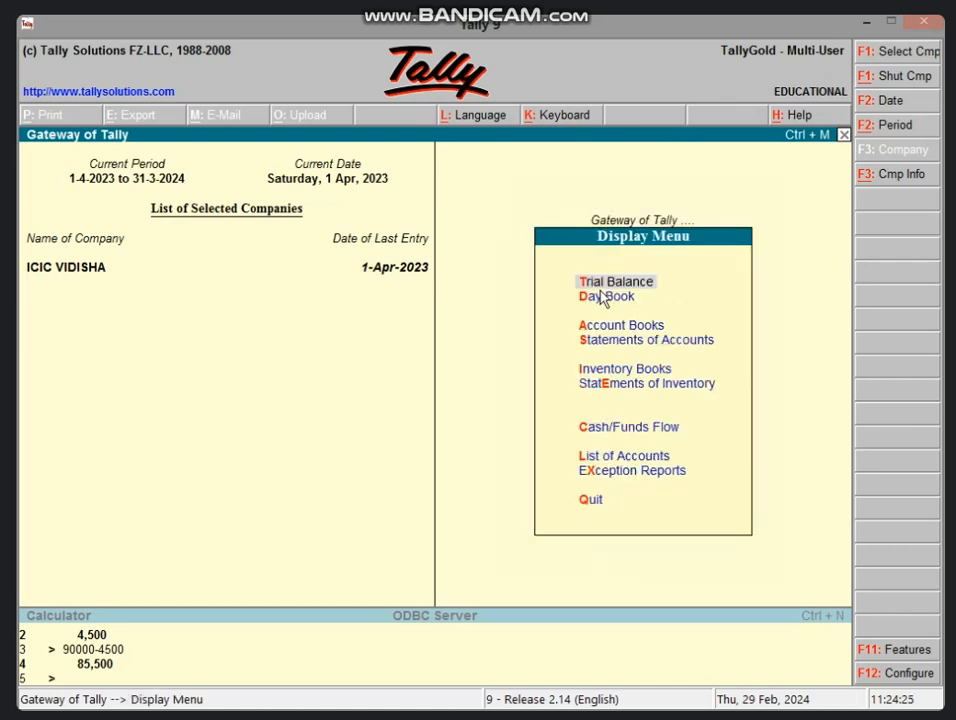
pyautogui.press('Down')
pyautogui.press('Down')
pyautogui.press('Down')
pyautogui.press('Down')
pyautogui.press('Down')
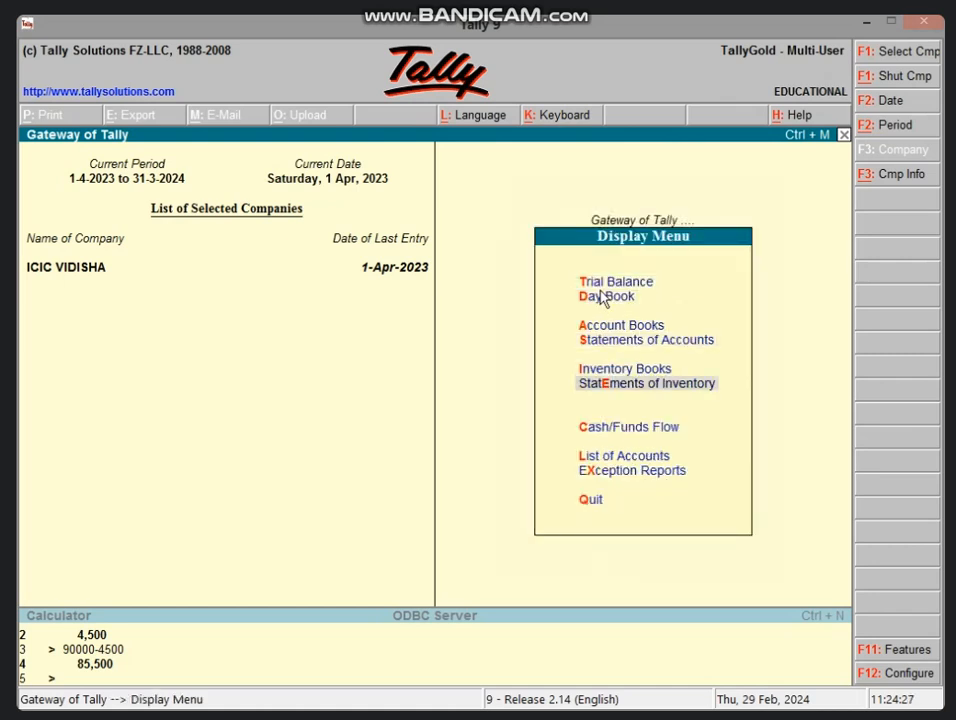
pyautogui.press('Down')
pyautogui.press('Down')
pyautogui.press('Up')
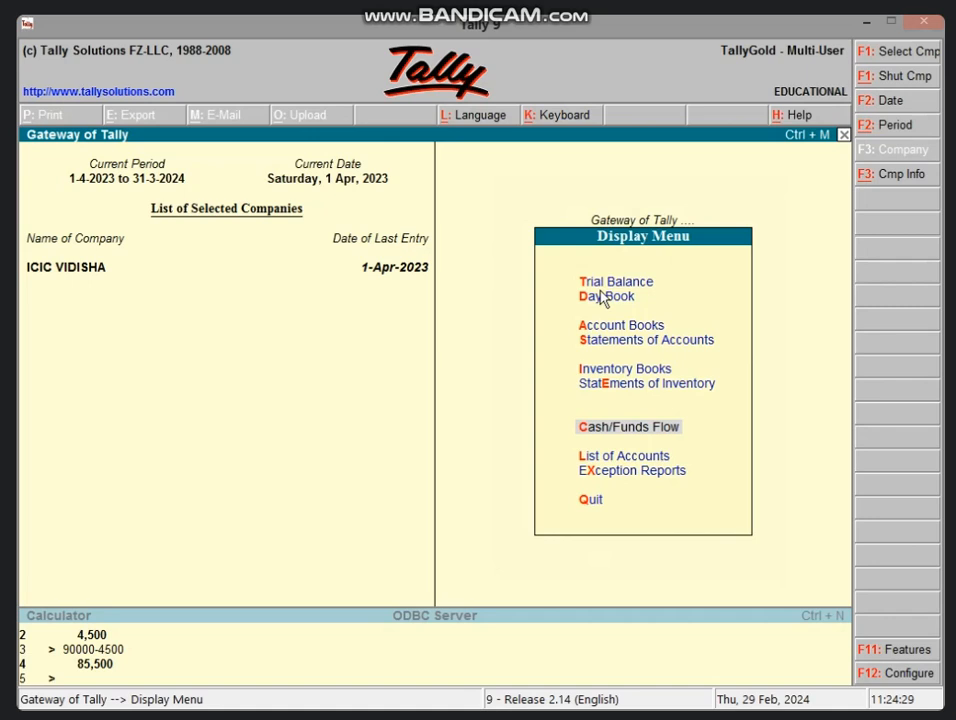
pyautogui.press('Return')
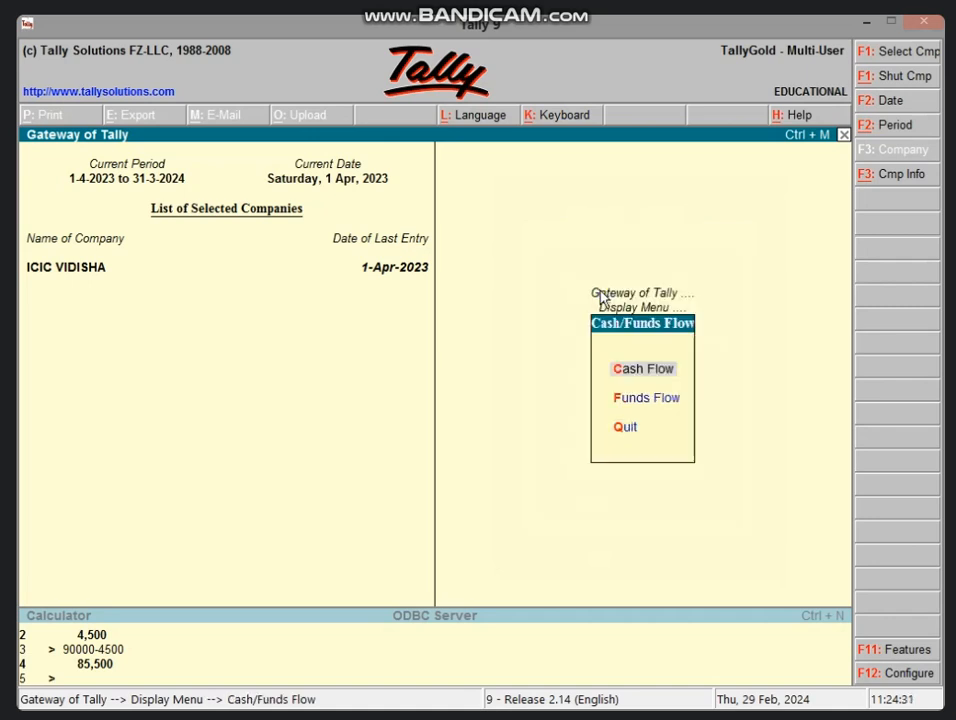
pyautogui.press('Return')
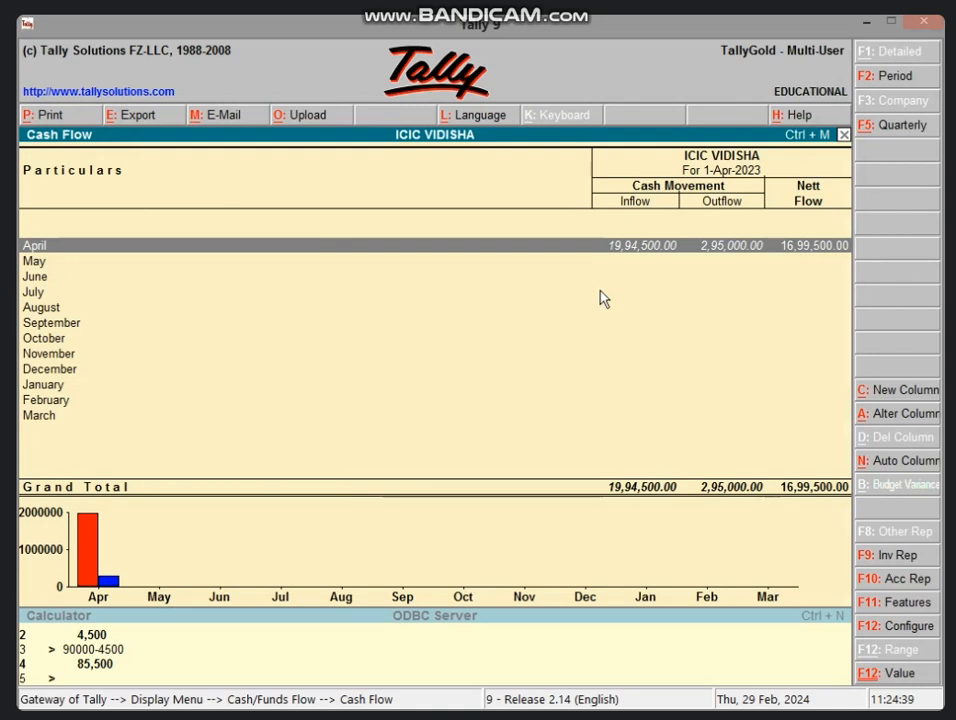
pyautogui.press('Escape')
pyautogui.press('Escape')
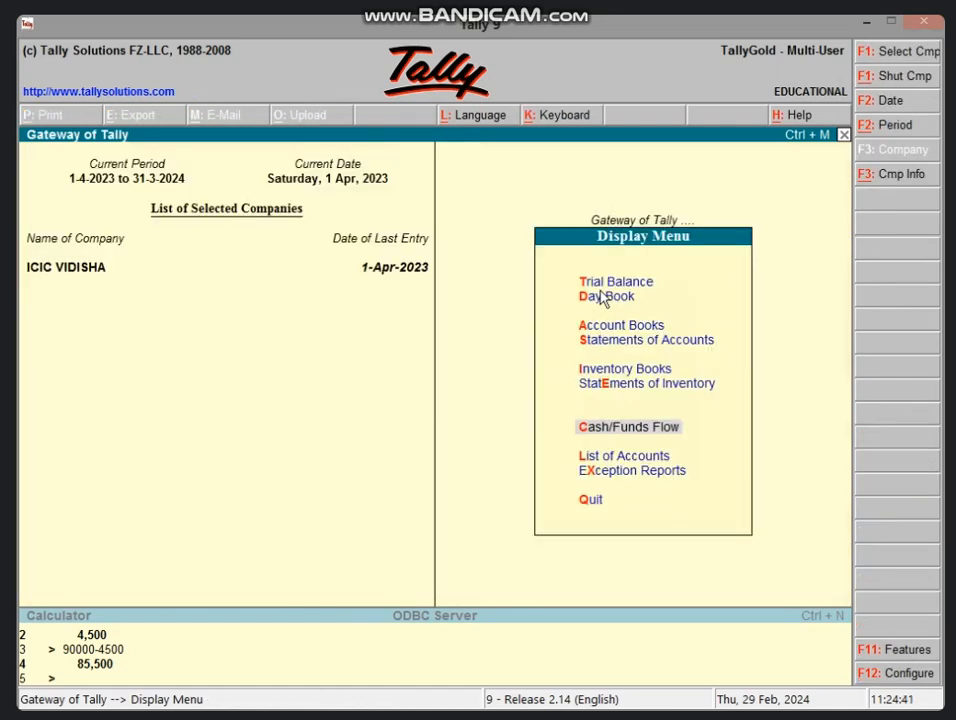
pyautogui.press('Escape')
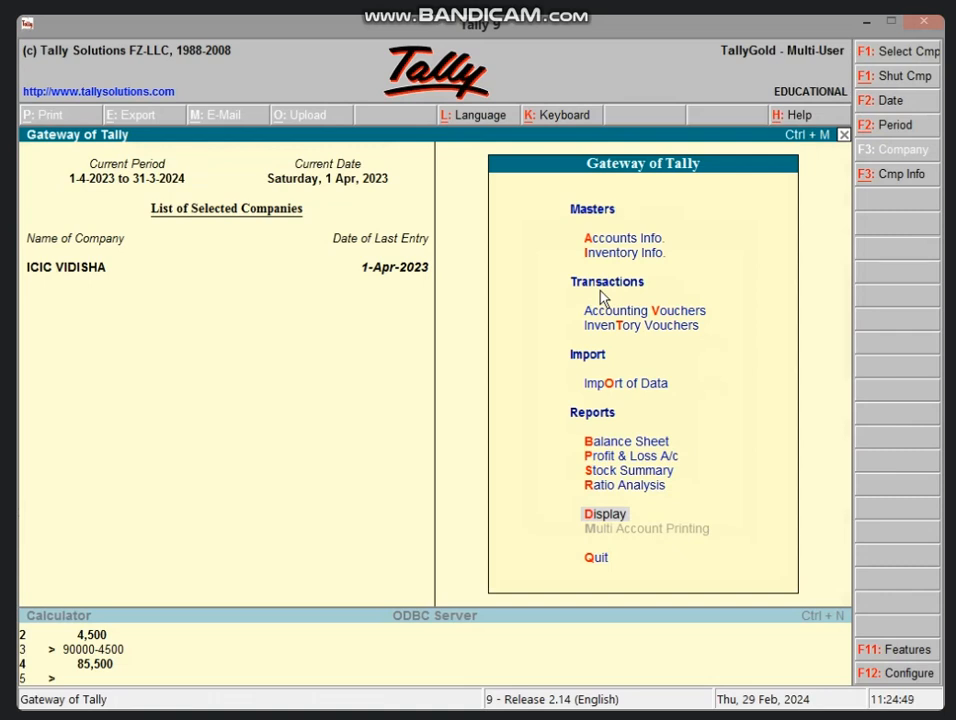
# Reopen the Cash Flow report, examine April's inflow, outflow and nett flow, and close the report again
pyautogui.press('Return')
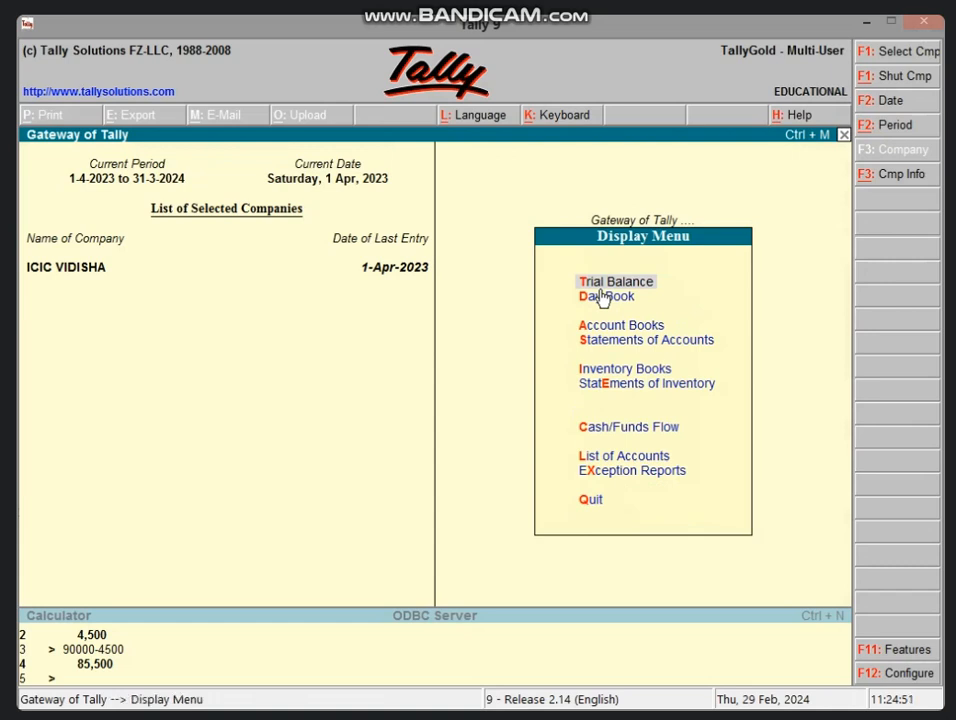
pyautogui.press('c')
pyautogui.press('Return')
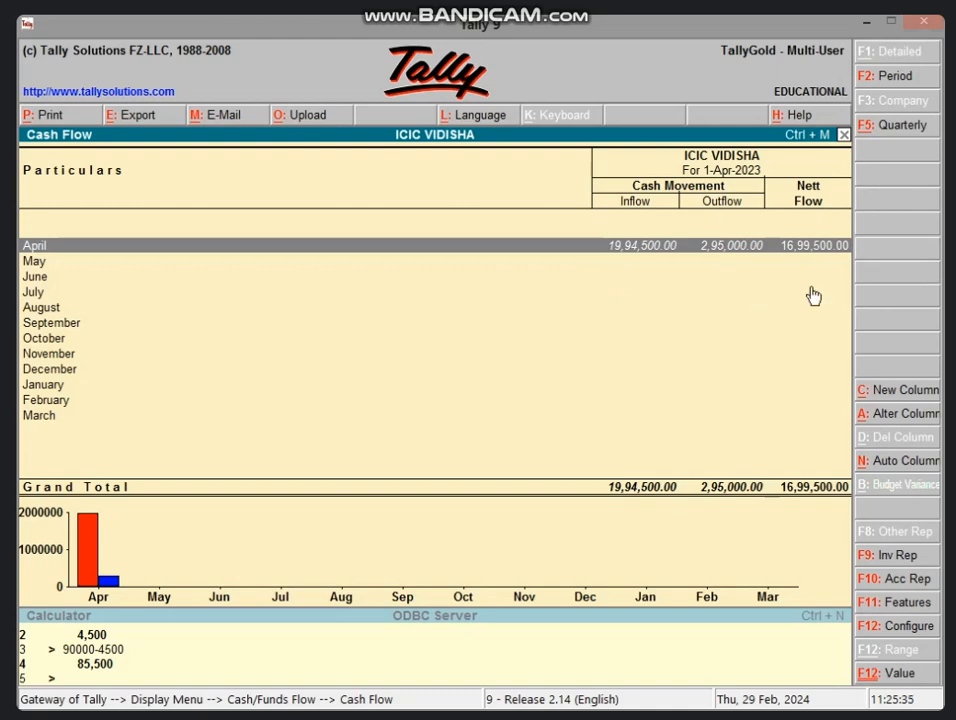
pyautogui.press('Escape')
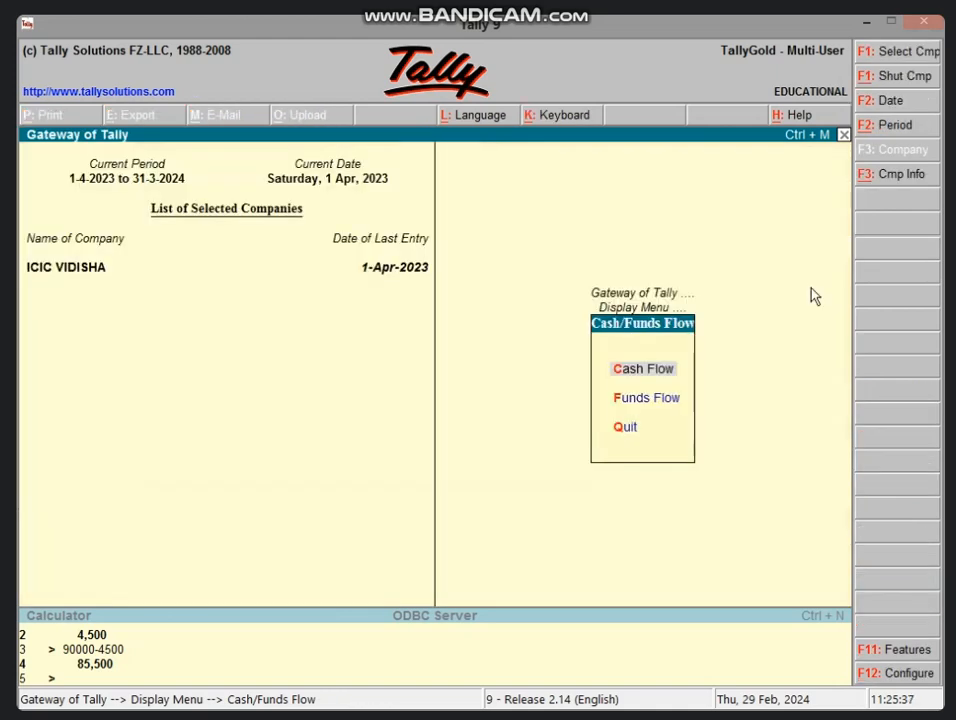
pyautogui.press('Return')
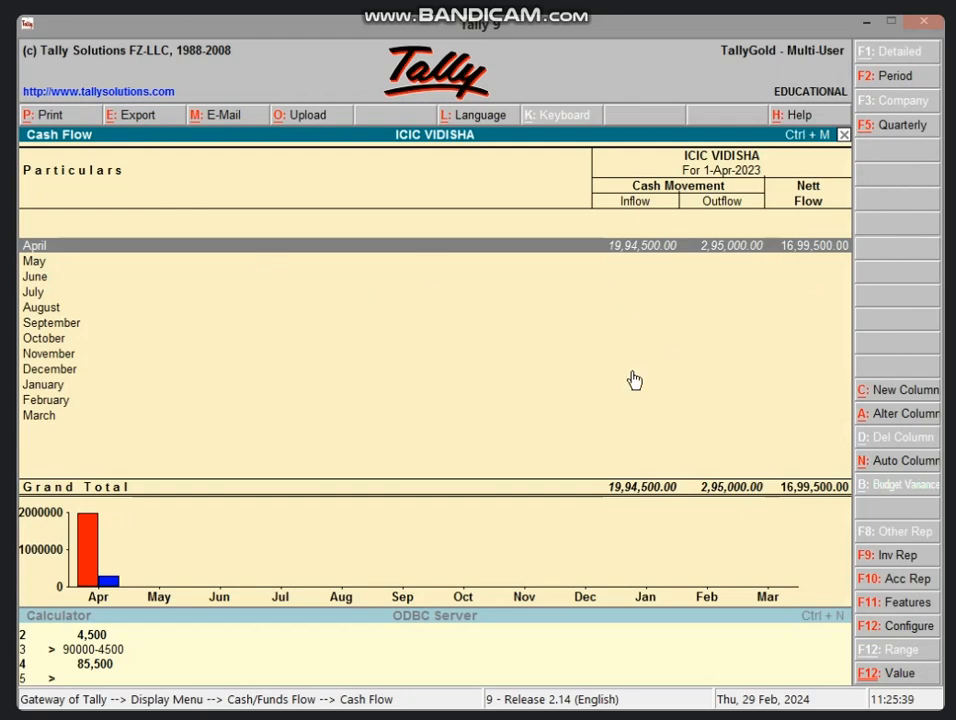
pyautogui.press('Escape')
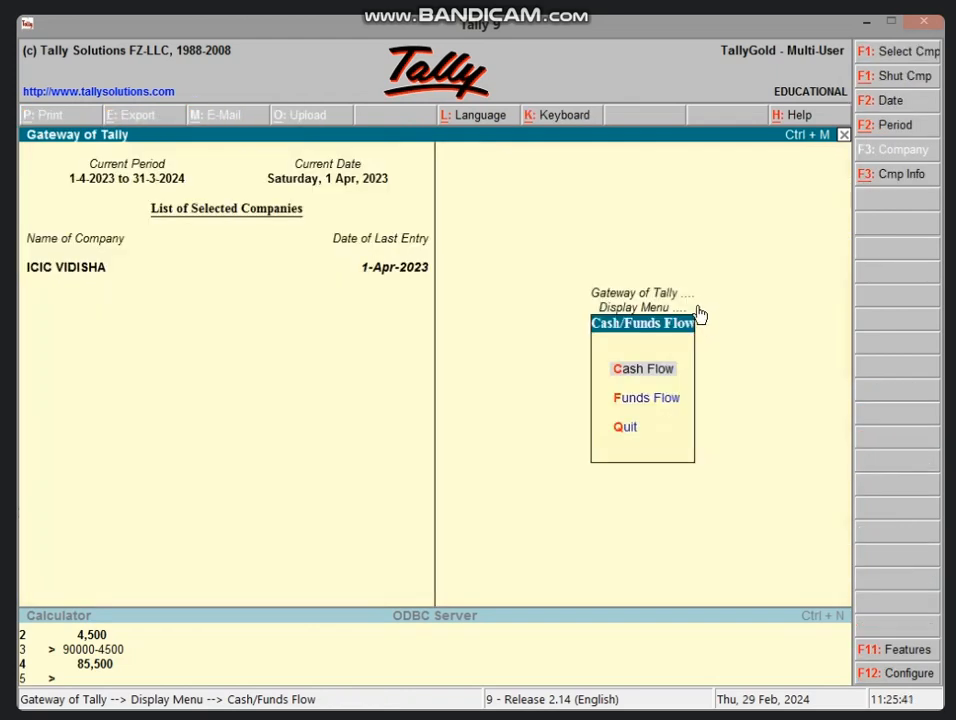
pyautogui.press('Escape')
pyautogui.press('Escape')
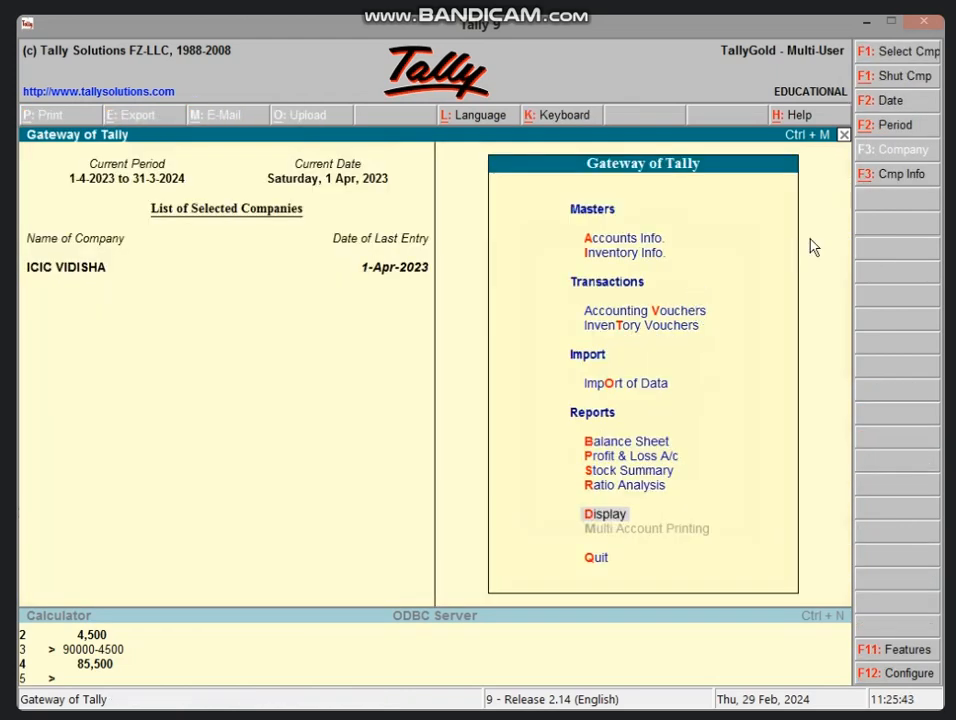
# Start a new credit note, set its date to 1/5/2023, and leave voucher creation without recording an entry
pyautogui.hotkey('ctrl', 'F8')
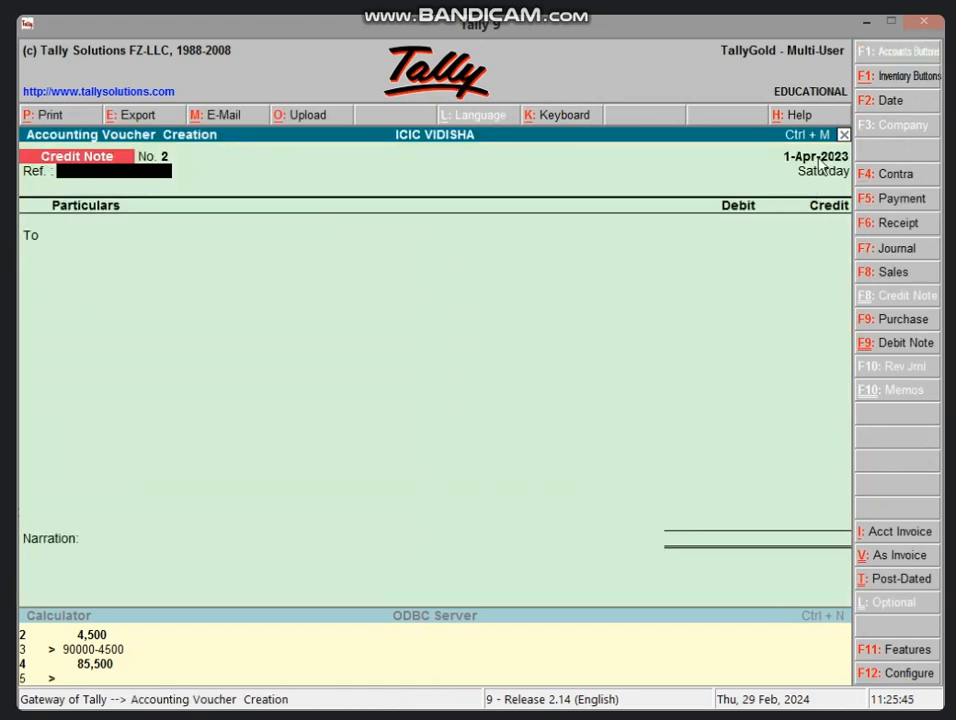
pyautogui.press('F2')
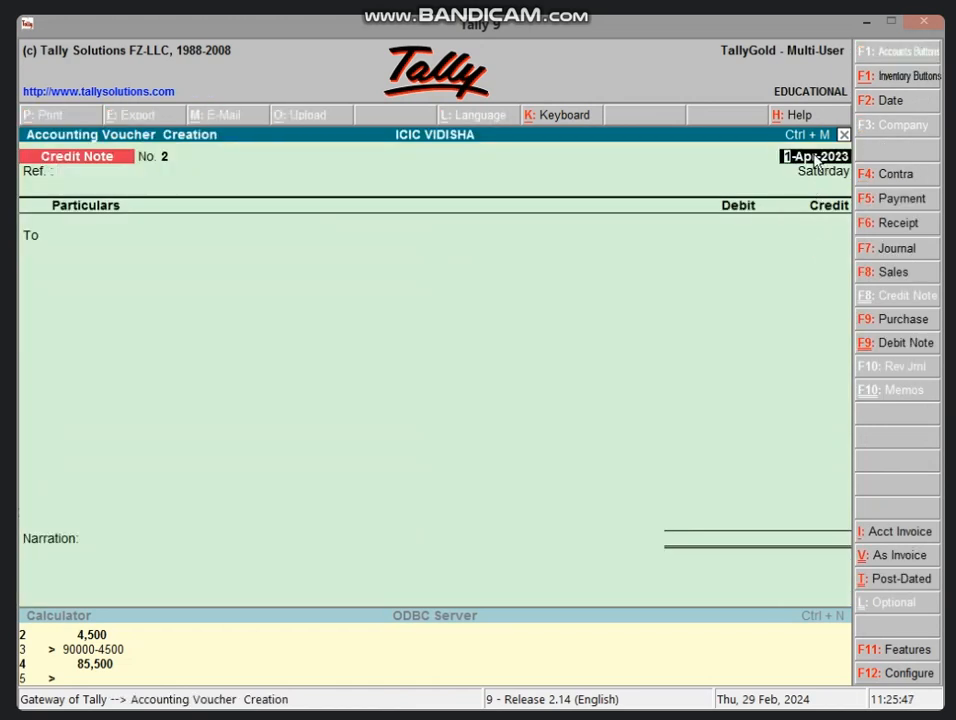
pyautogui.press('Return')
pyautogui.press('Return')
pyautogui.press('BackSpace')
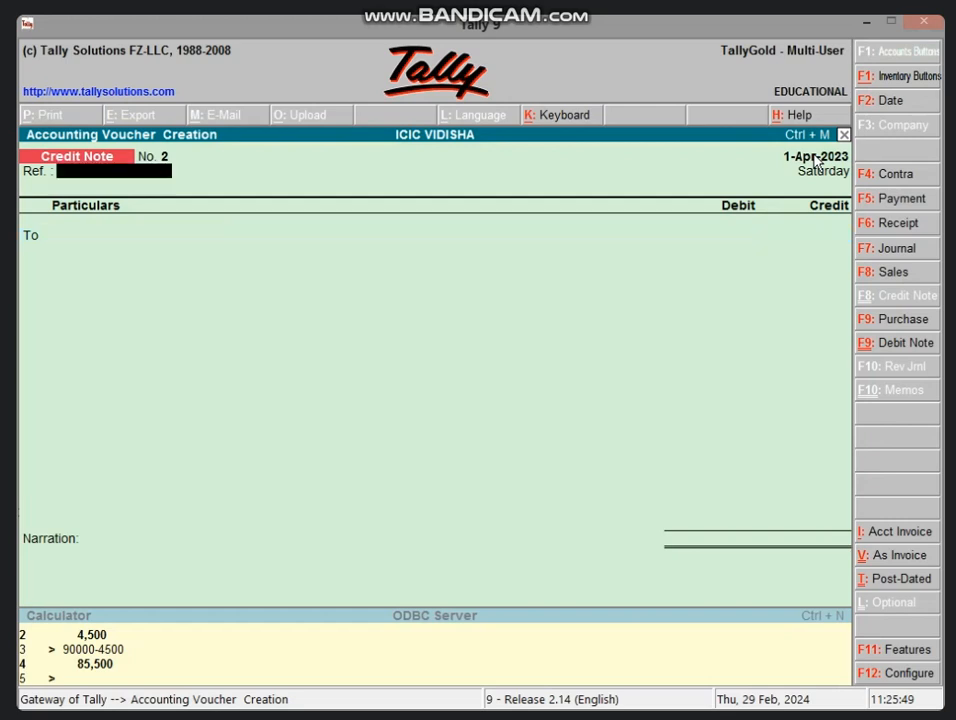
pyautogui.press('BackSpace')
pyautogui.write('1/5')
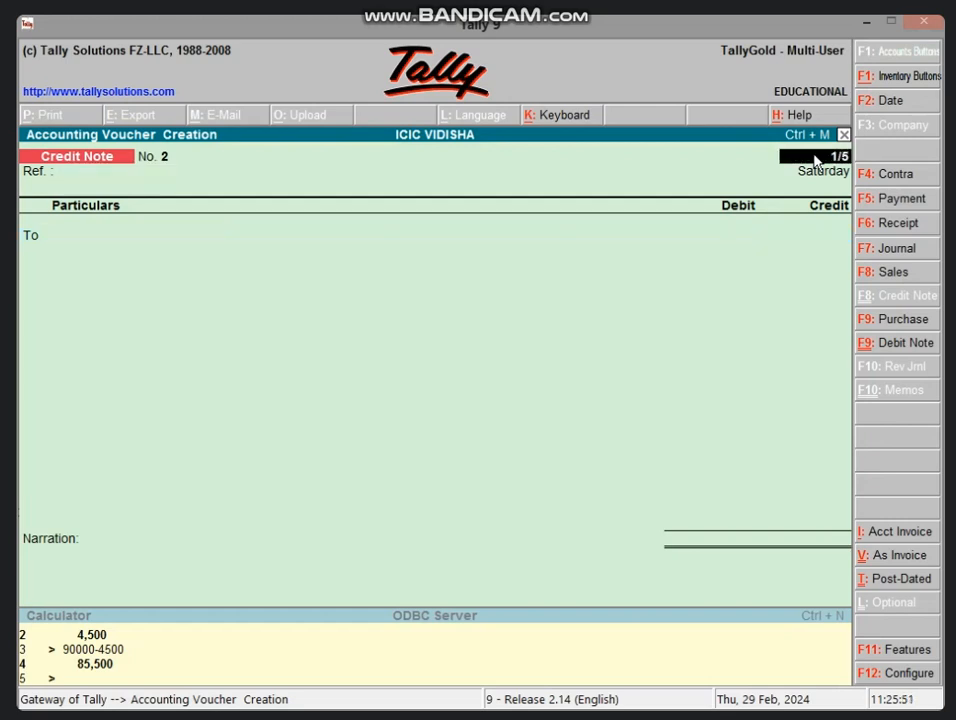
pyautogui.write('/2023')
pyautogui.press('Return')
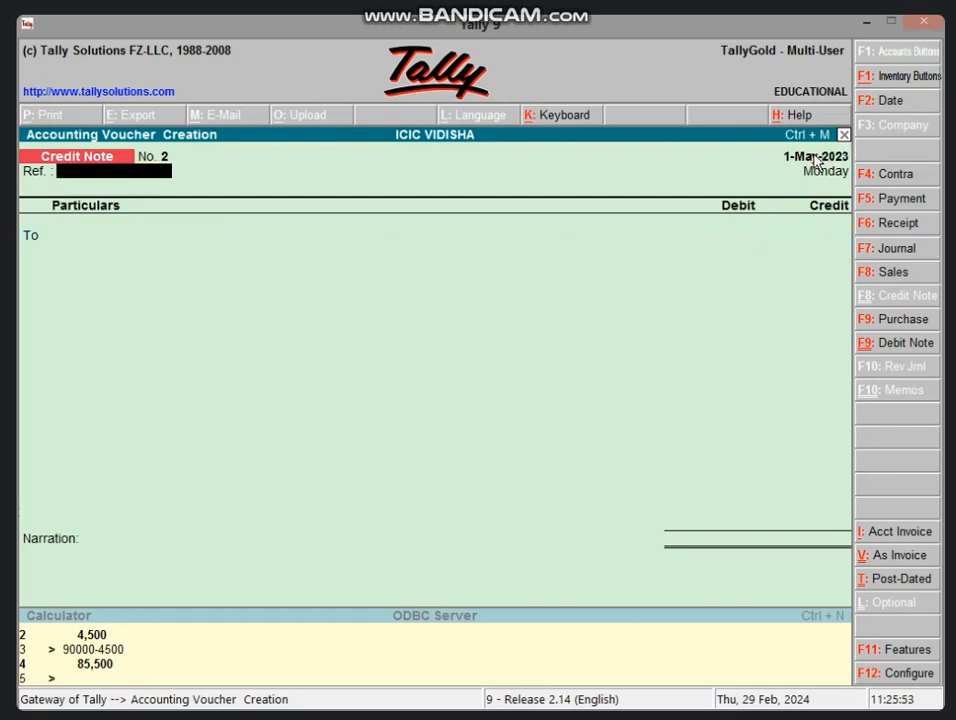
pyautogui.press('Return')
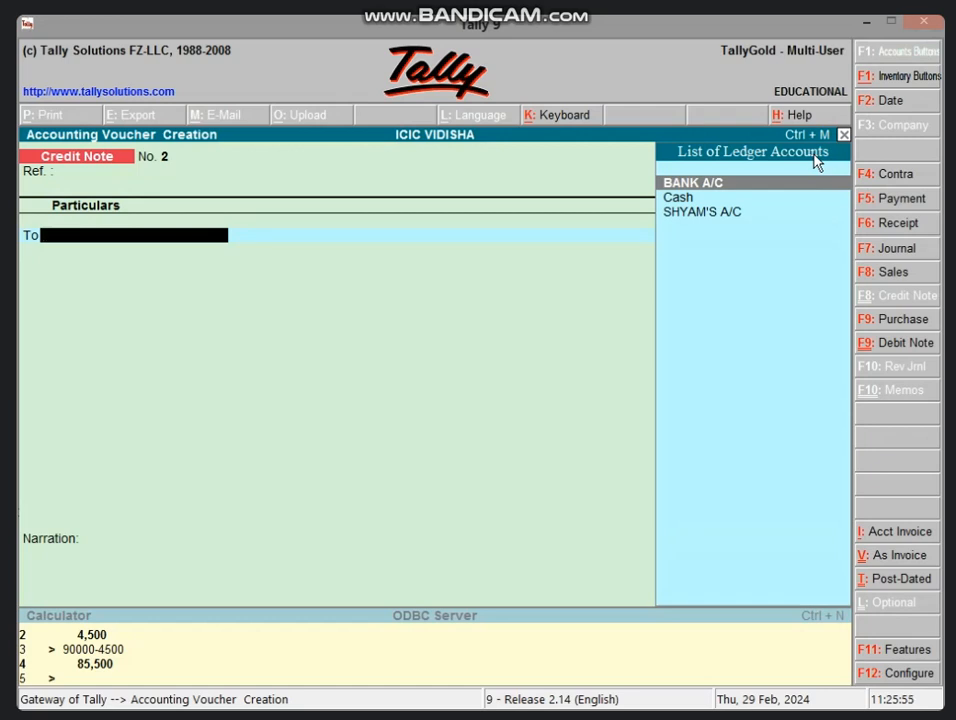
pyautogui.press('Escape')
pyautogui.press('Escape')
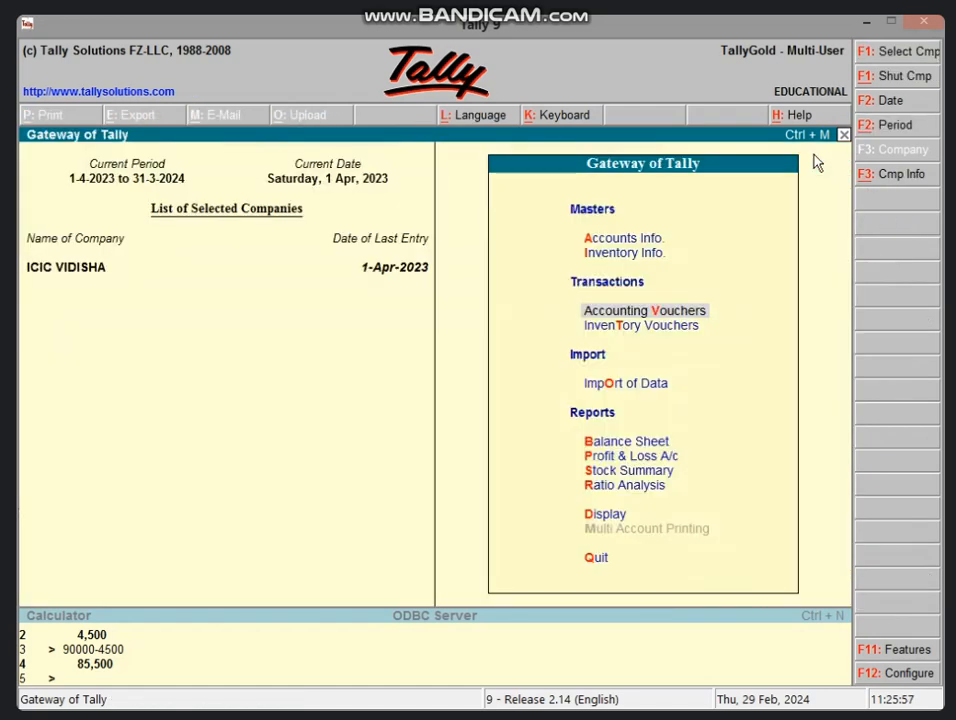